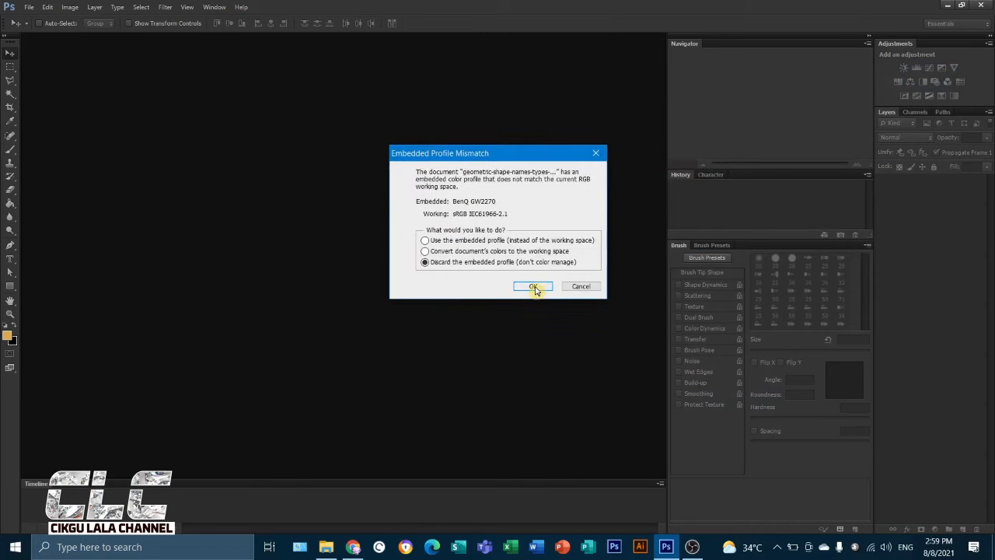
Step: Open the geometric shapes image with its embedded profile discarded and select the yellow square with the Rectangular Marquee
left_click(535, 289)
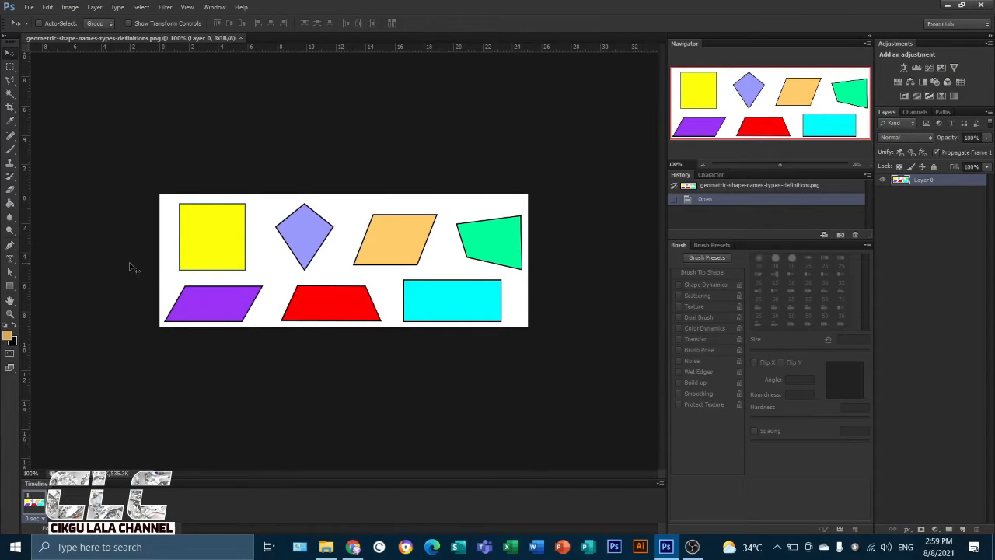
left_click(9, 68)
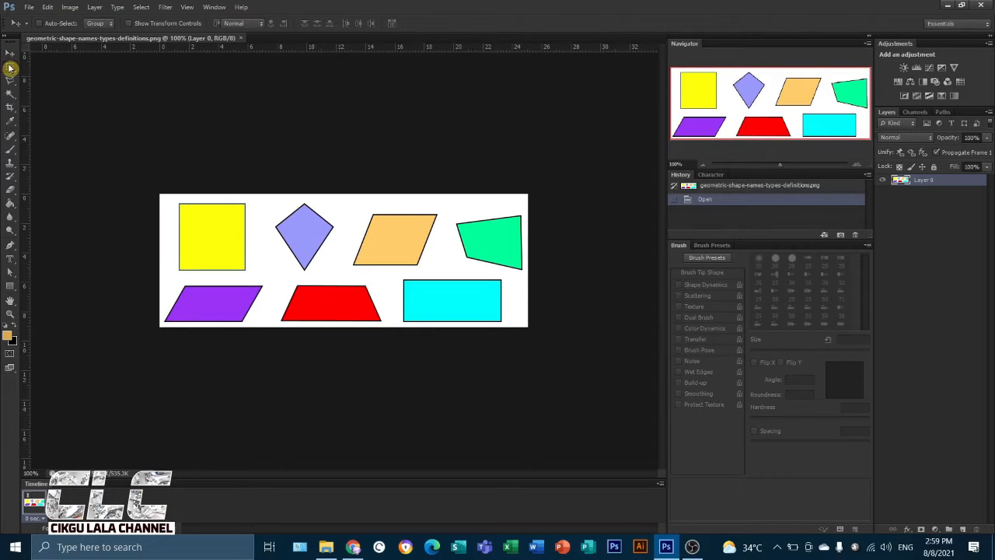
right_click(10, 69)
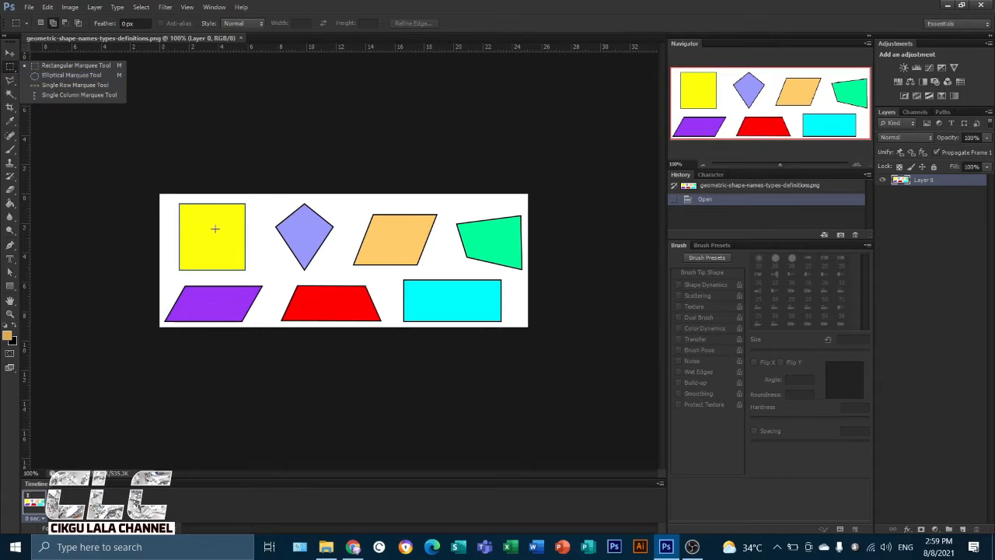
scroll(217, 240, "up", 5)
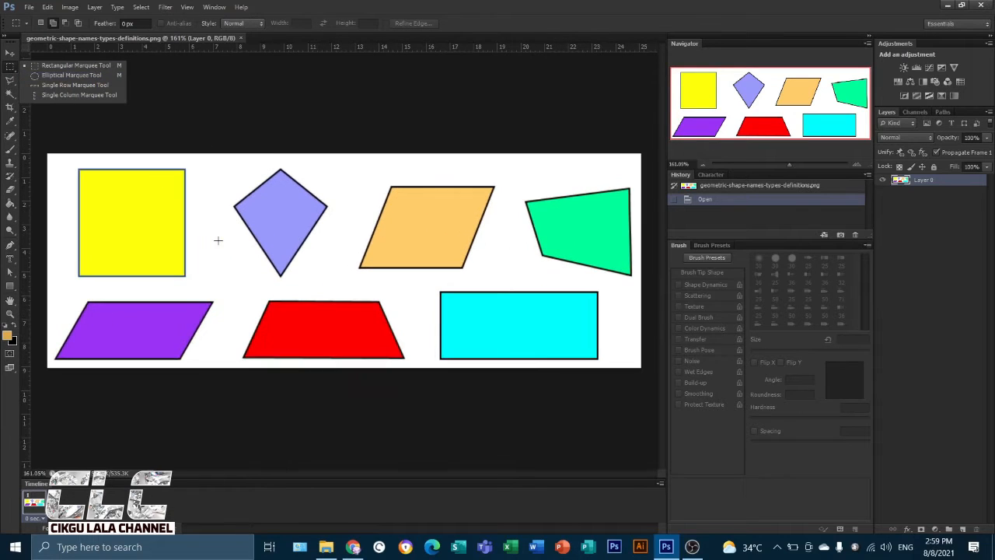
left_click(64, 70)
scroll(84, 196, "up", 2)
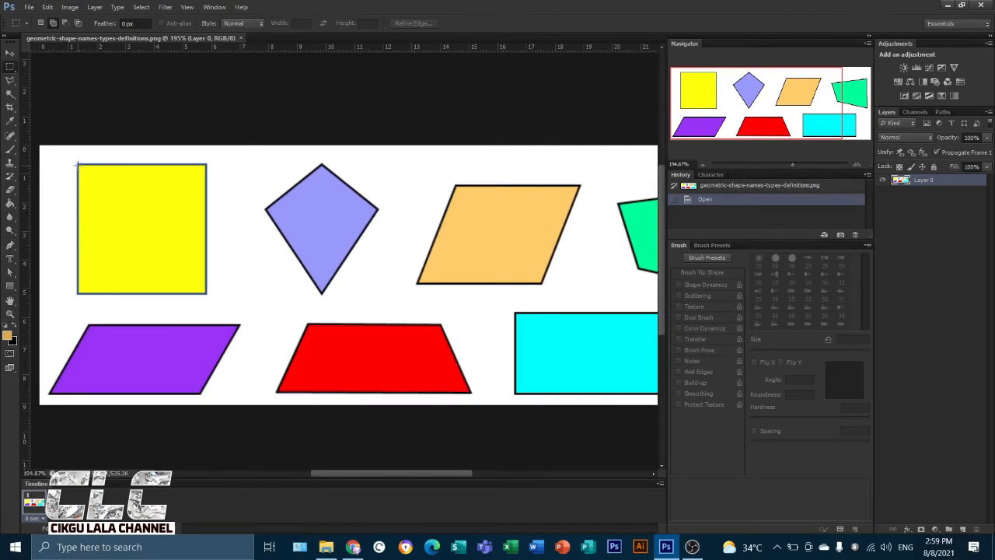
mouse_move(77, 165)
left_mouse_down()
mouse_move(149, 257)
mouse_move(205, 282)
mouse_move(206, 294)
left_mouse_up()
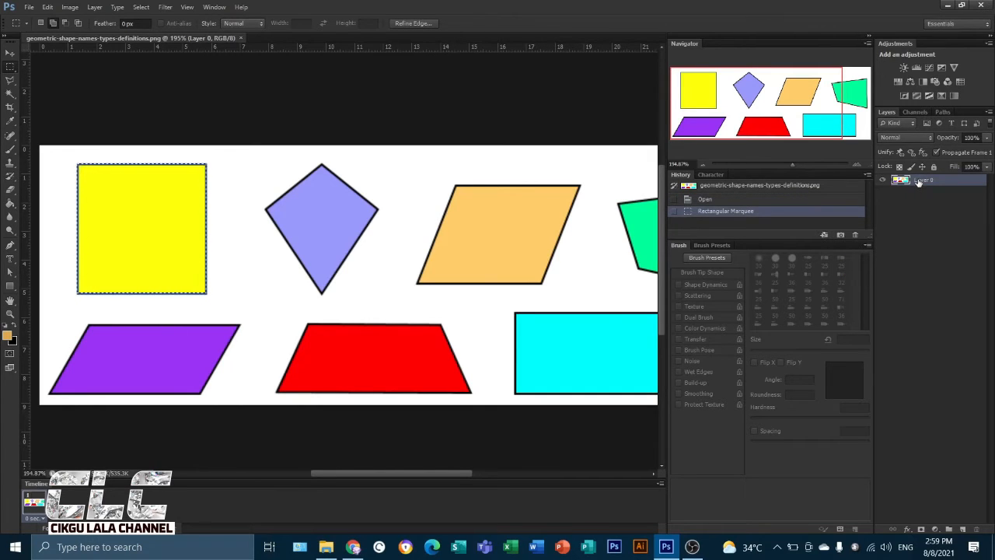
Step: Copy the selected yellow square to a new layer and delete that copied layer
key("ctrl+j")
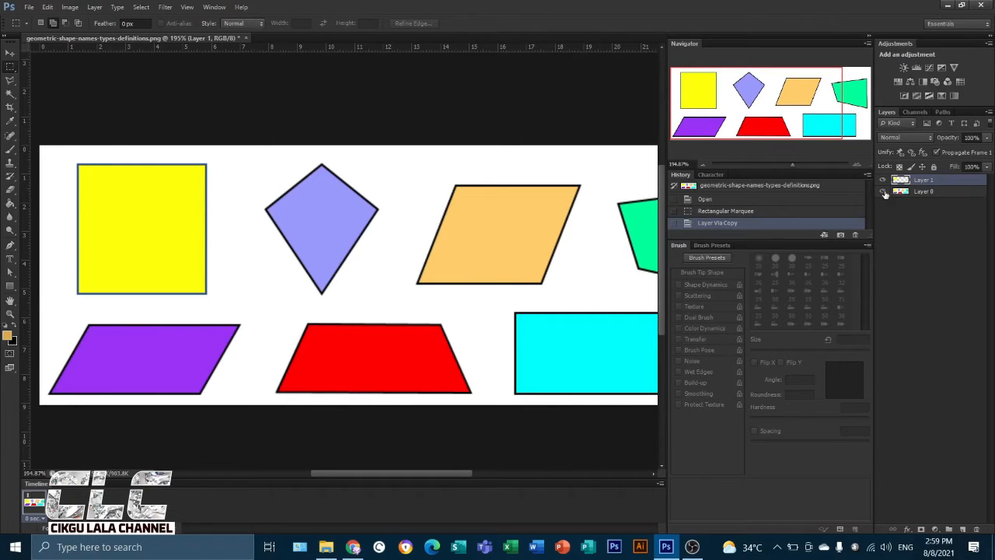
left_click(883, 192)
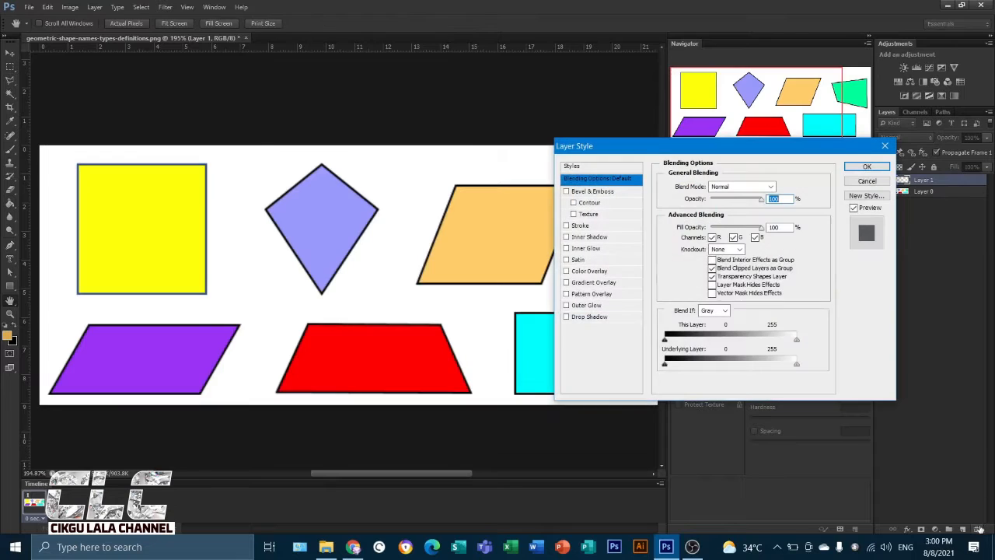
left_click(888, 146)
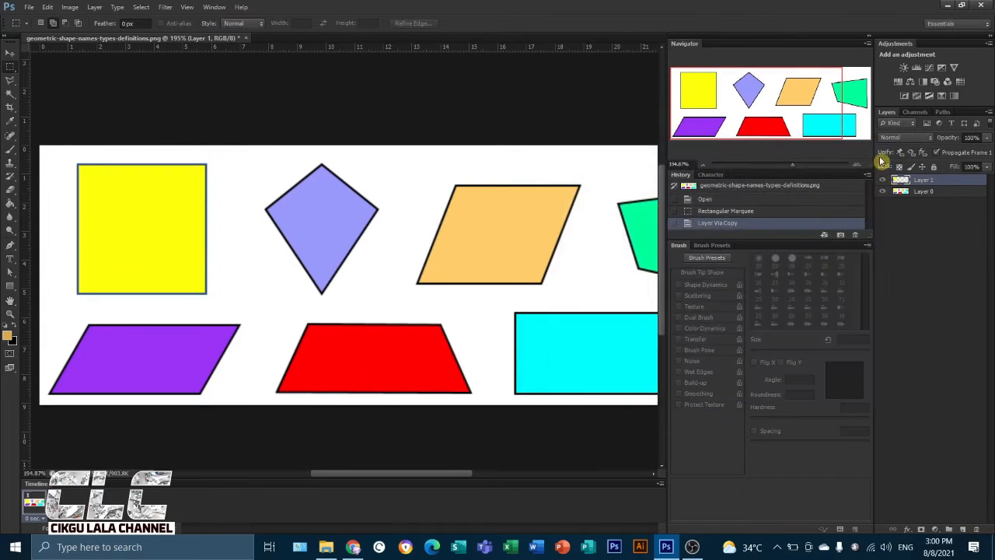
left_click_drag(930, 185, 976, 530)
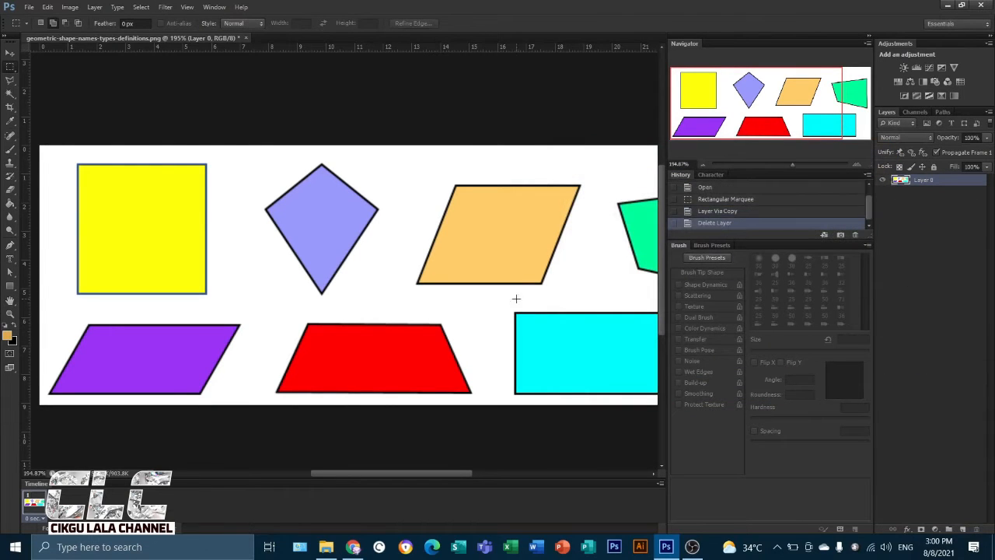
Step: Select an oval area around the lavender kite with the Elliptical Marquee and copy it to a new layer, hiding Layer 0
right_click(10, 67)
left_click(64, 75)
left_click_drag(250, 148, 391, 301)
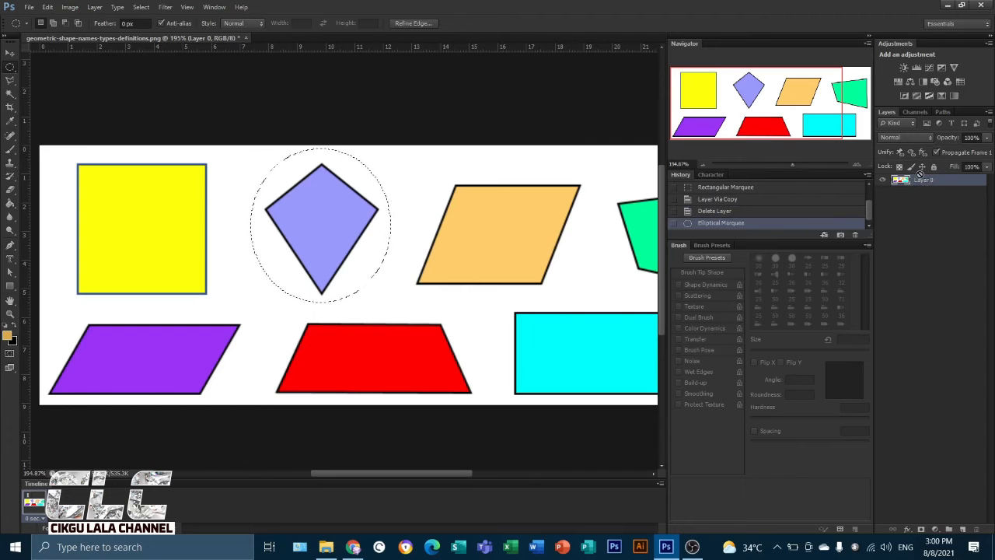
key("ctrl+j")
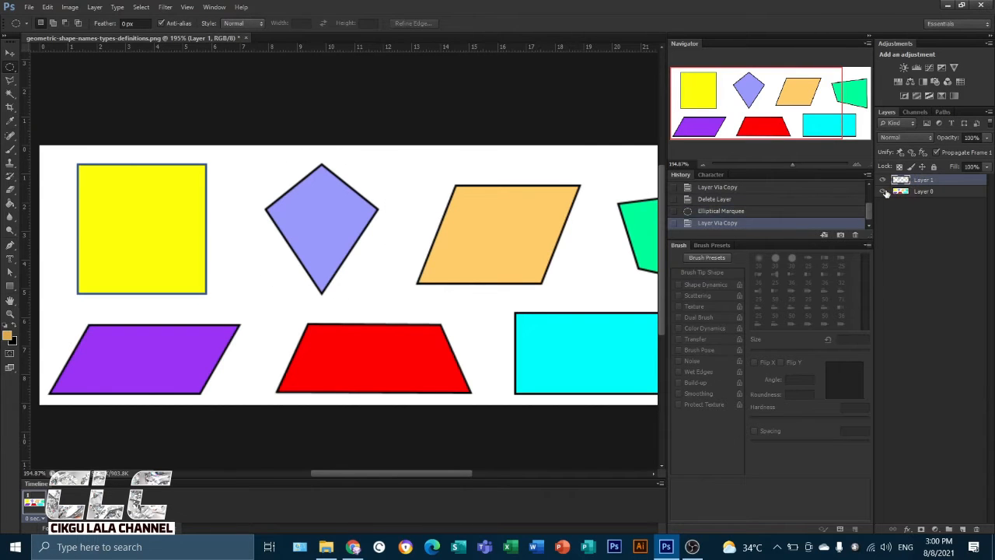
left_click(883, 192)
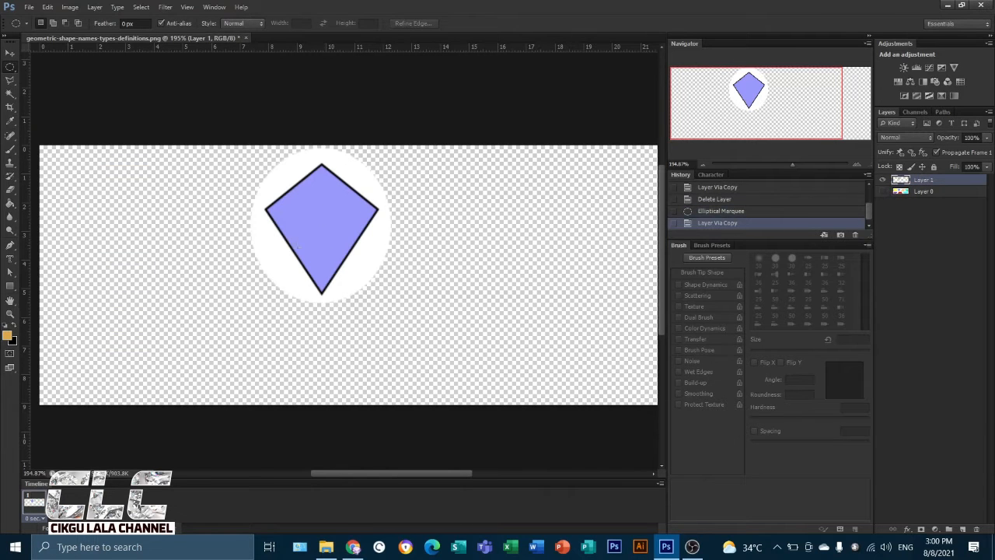
Step: Move the copied kite slightly down and to the right, and show Layer 0
left_click(10, 52)
left_click_drag(321, 223, 327, 245)
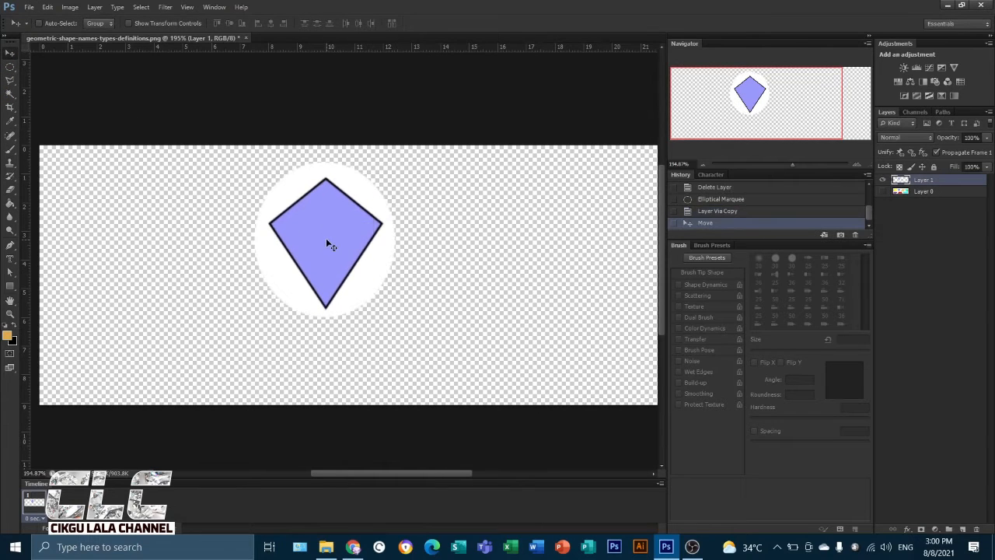
left_click(882, 191)
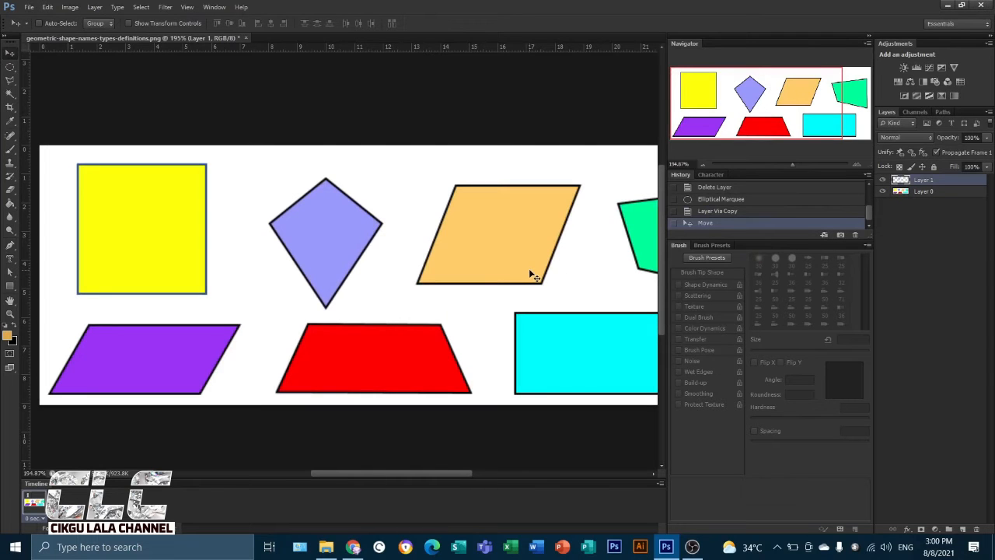
left_click(10, 67)
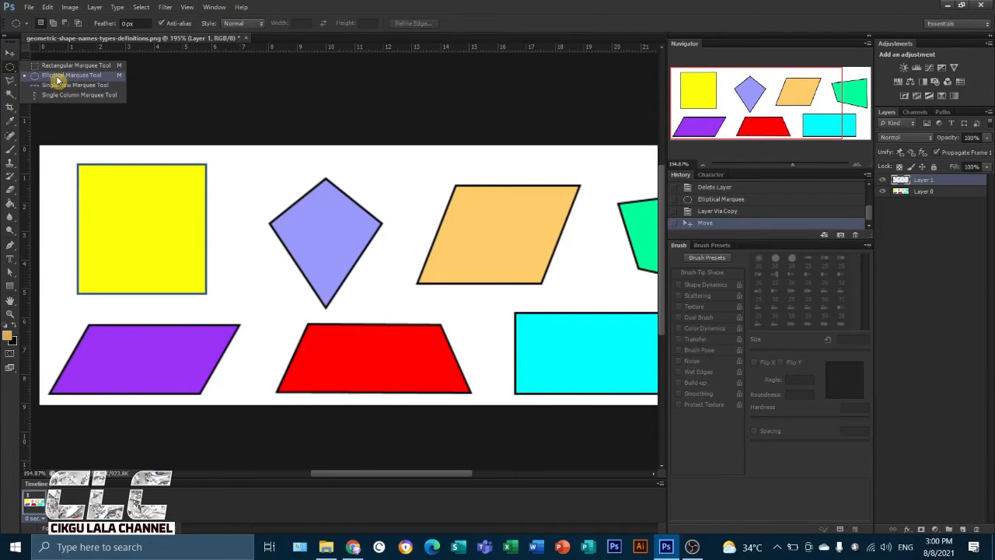
left_click(156, 73)
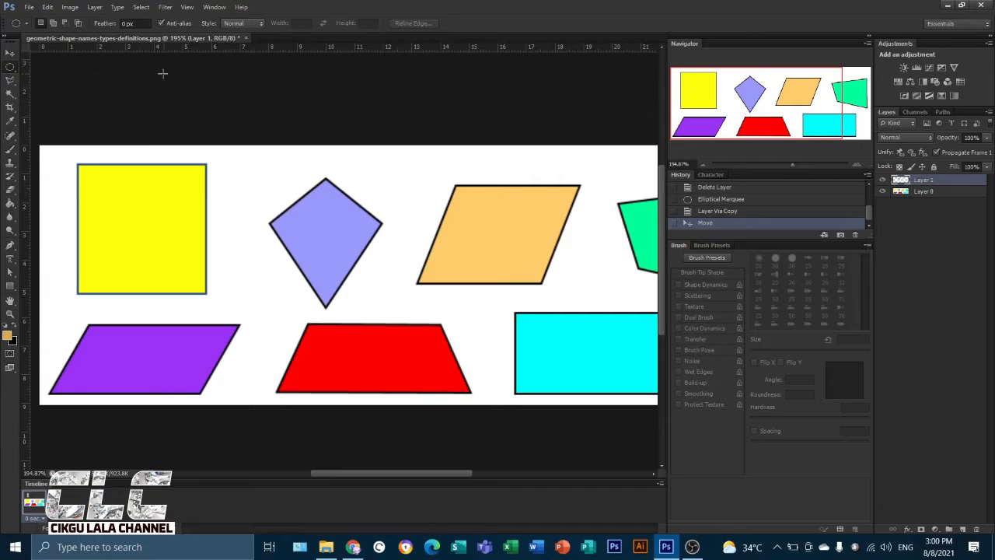
left_click(11, 83)
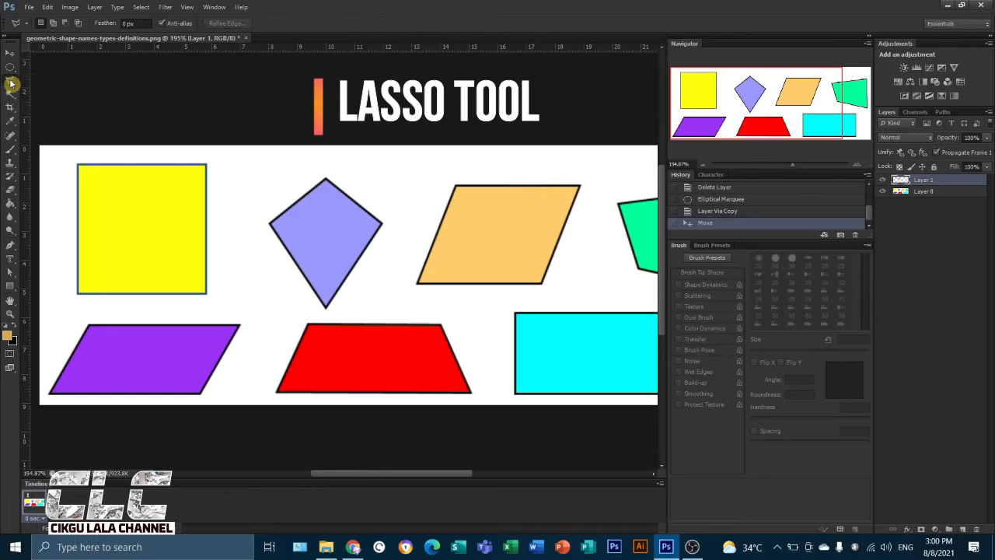
right_click(11, 83)
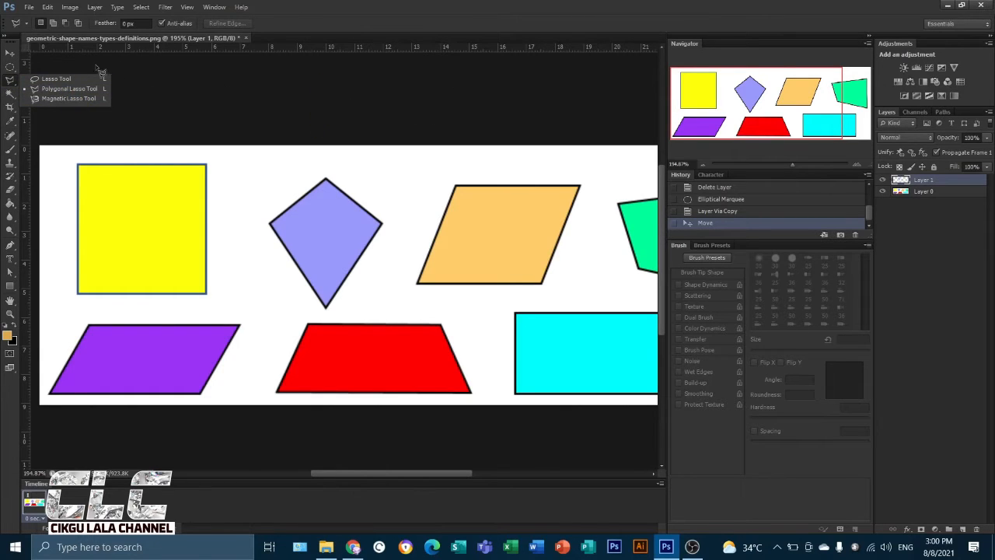
left_click(53, 78)
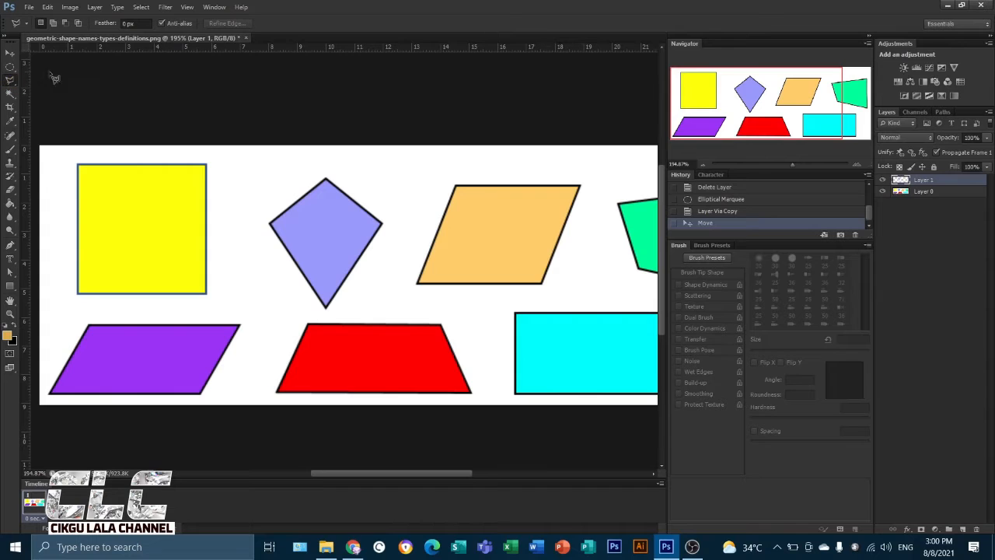
Step: Close the geometric shapes image and open the muslim-woman-avatar JPG illustration
left_click(247, 39)
left_click(498, 211)
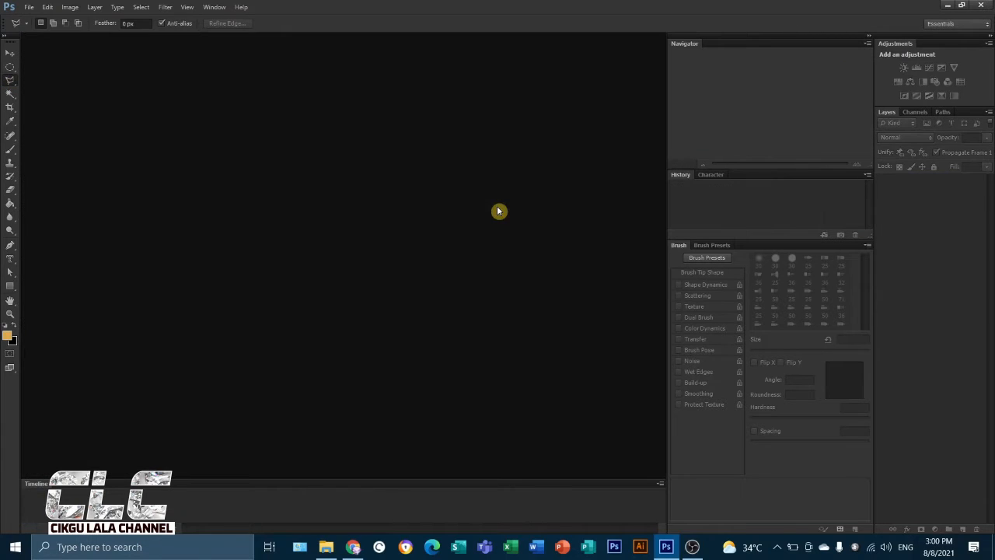
left_click(29, 7)
left_click(38, 32)
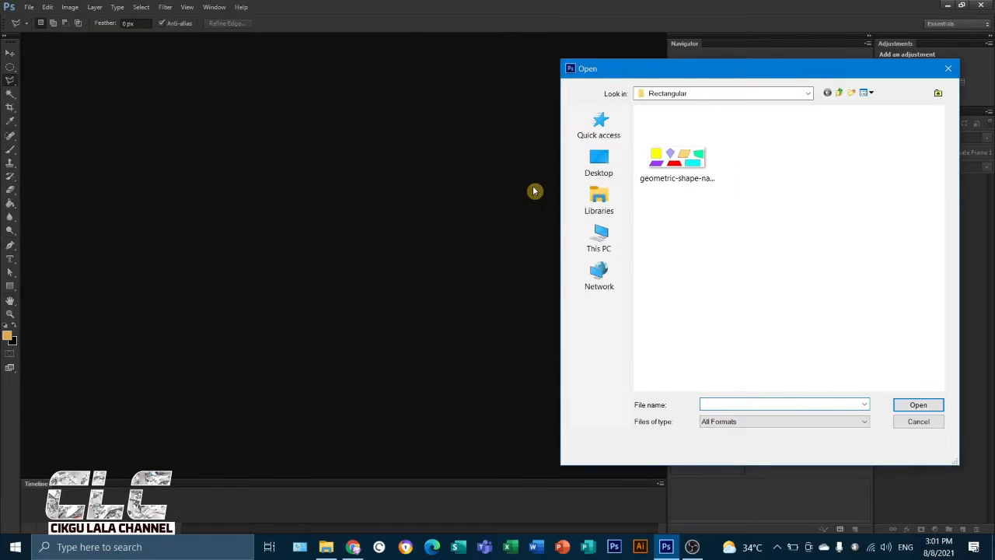
left_click(839, 94)
double_click(677, 144)
left_click(674, 151)
left_click(918, 405)
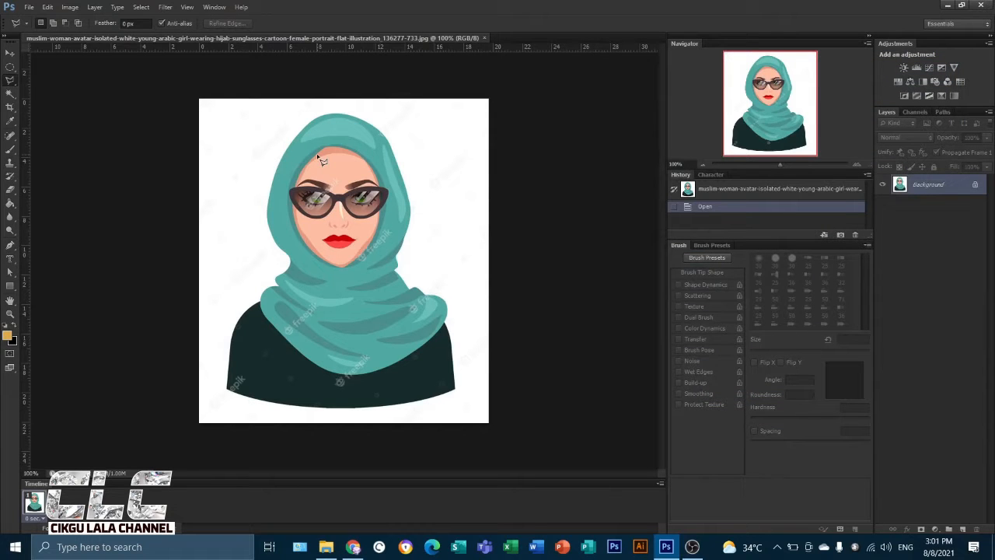
Step: Trace a closed freehand selection around the whole woman's figure, hijab and shoulders included, with the Lasso Tool
right_click(17, 82)
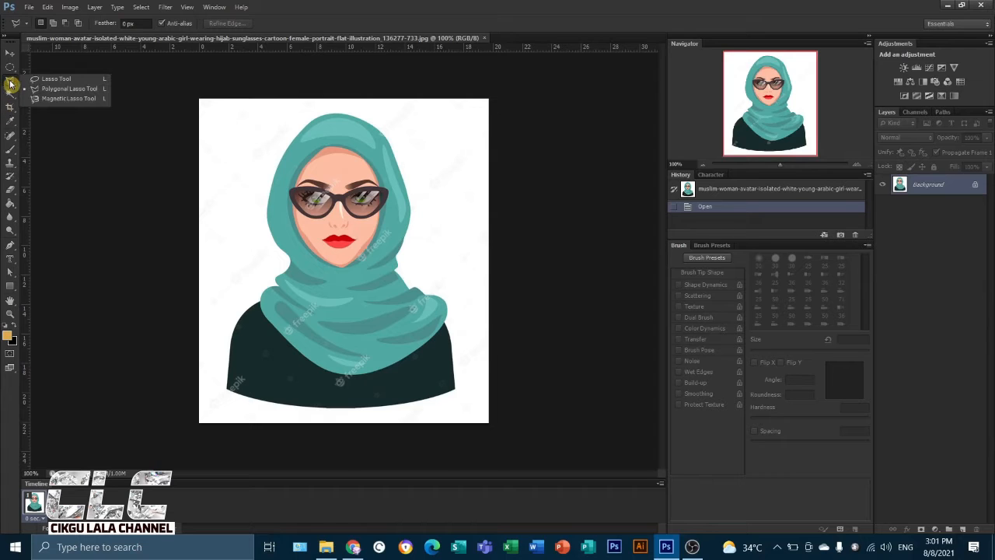
left_click(50, 82)
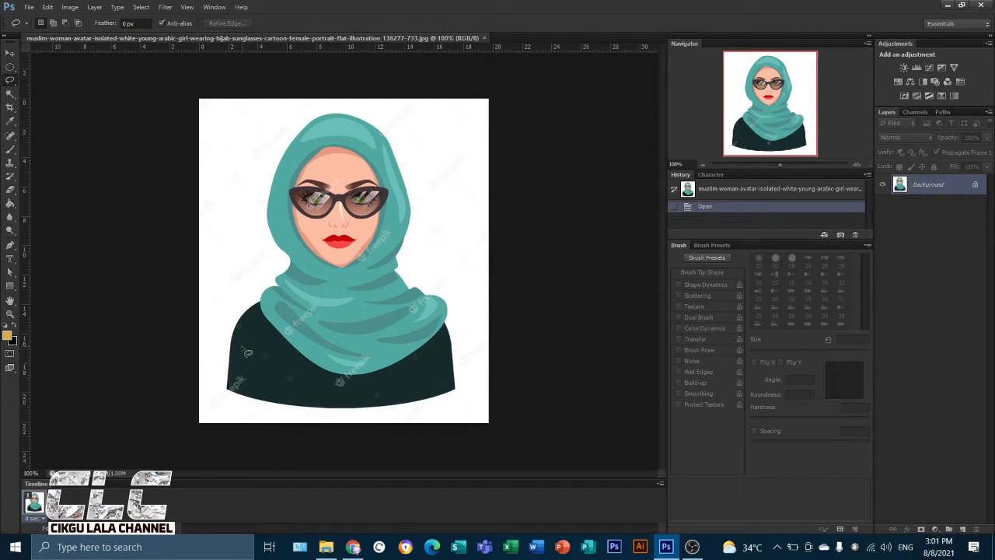
scroll(241, 350, "up", 5)
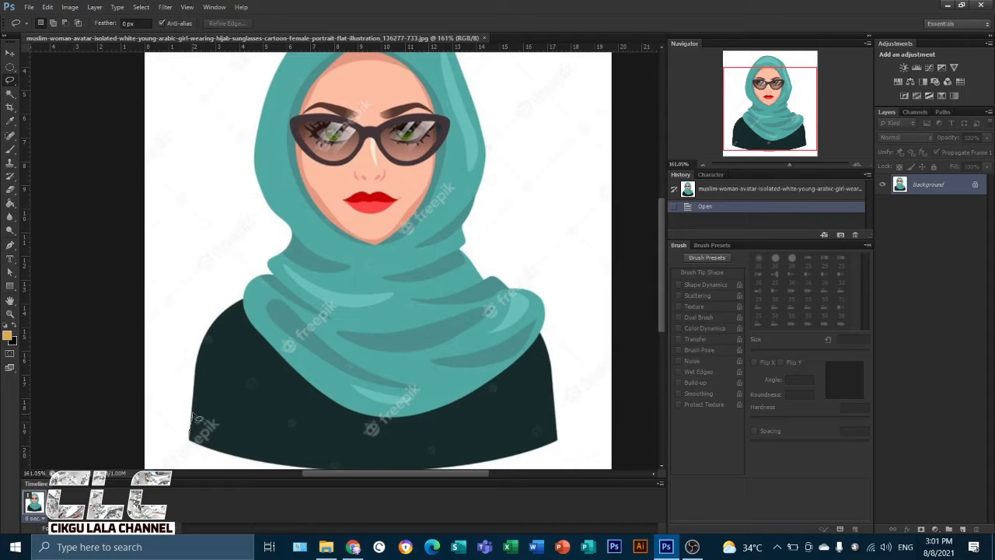
mouse_move(194, 395)
left_mouse_down()
mouse_move(199, 340)
mouse_move(239, 306)
left_mouse_up()
left_click_drag(254, 159, 258, 104)
mouse_move(401, 98)
left_mouse_down()
mouse_move(399, 256)
mouse_move(399, 243)
left_mouse_up()
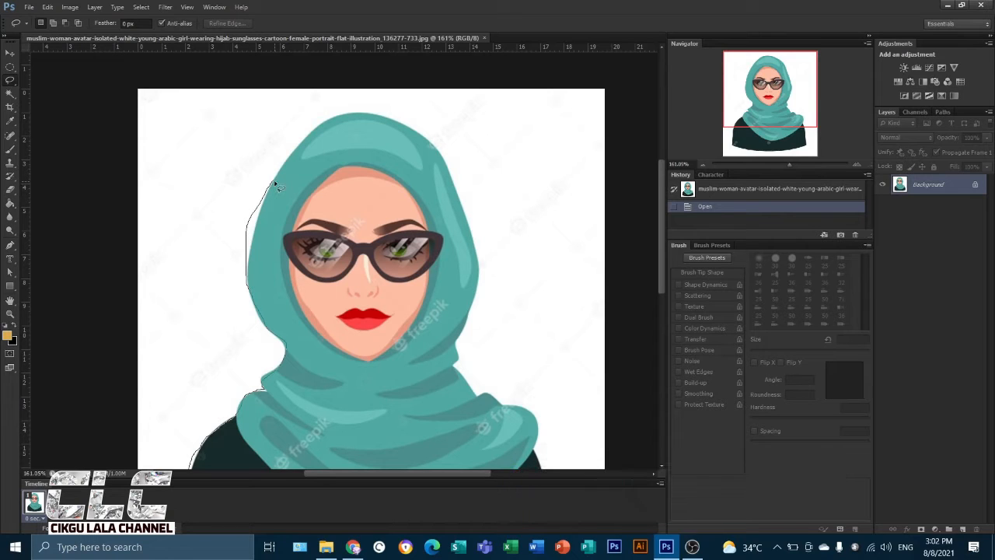
left_click_drag(274, 173, 292, 153)
mouse_move(448, 163)
left_mouse_down()
mouse_move(478, 268)
mouse_move(480, 317)
mouse_move(458, 366)
left_mouse_up()
mouse_move(486, 398)
left_mouse_down()
mouse_move(541, 410)
mouse_move(550, 420)
mouse_move(548, 474)
left_mouse_up()
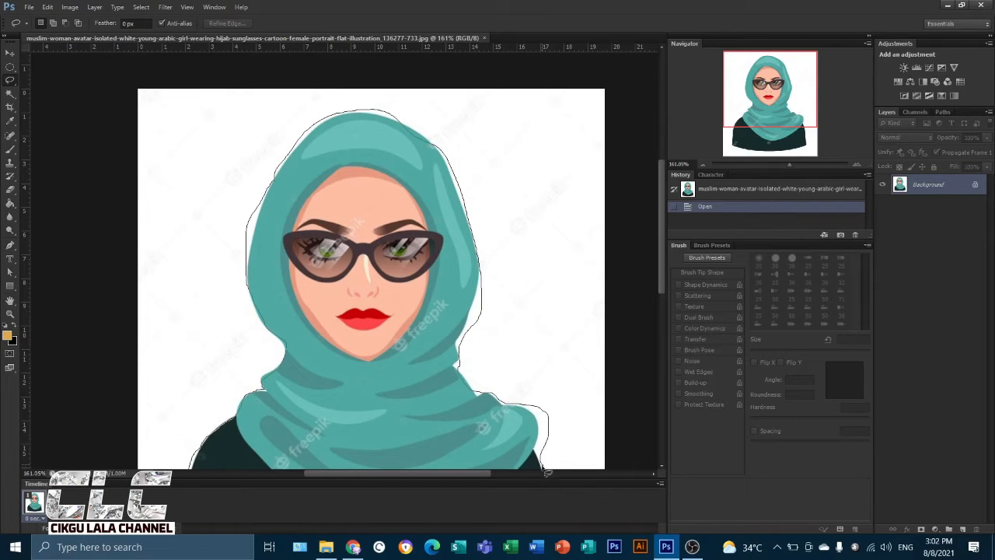
mouse_move(481, 432)
left_mouse_down()
mouse_move(444, 221)
mouse_move(507, 270)
mouse_move(516, 350)
mouse_move(373, 378)
mouse_move(272, 377)
mouse_move(159, 353)
left_mouse_up()
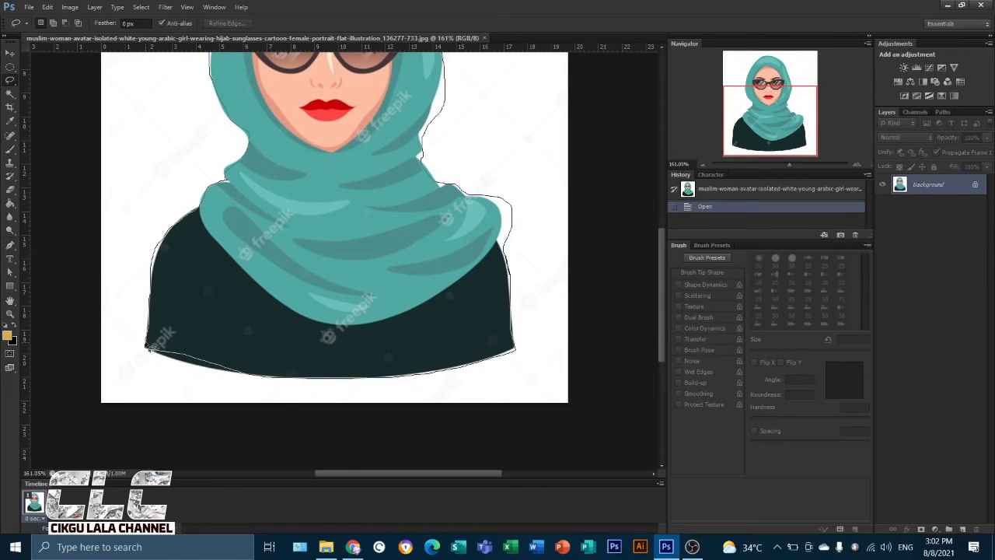
left_click_drag(146, 348, 147, 350)
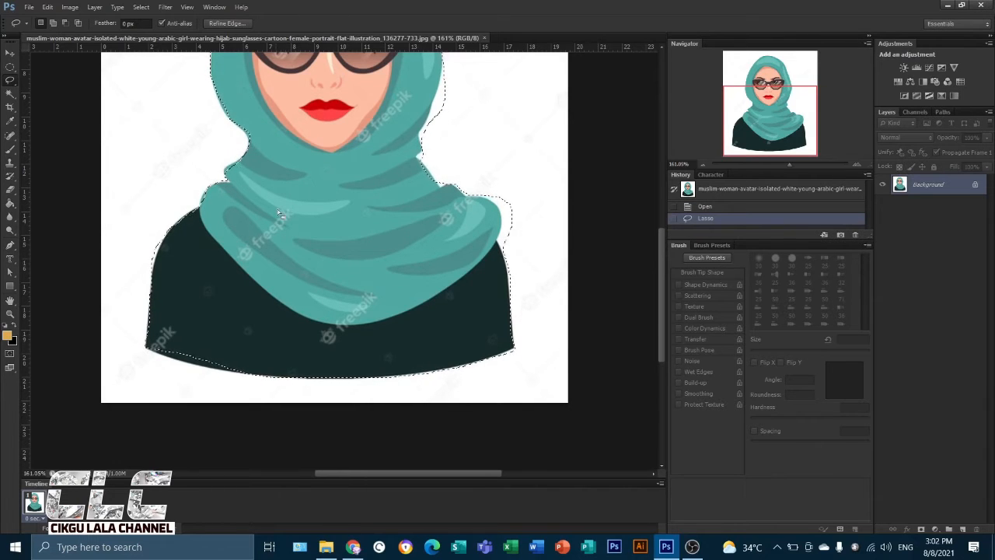
Step: Copy the selected woman to a new layer and, with the Background layer hidden, move the copy slightly left
left_click_drag(791, 121, 790, 98)
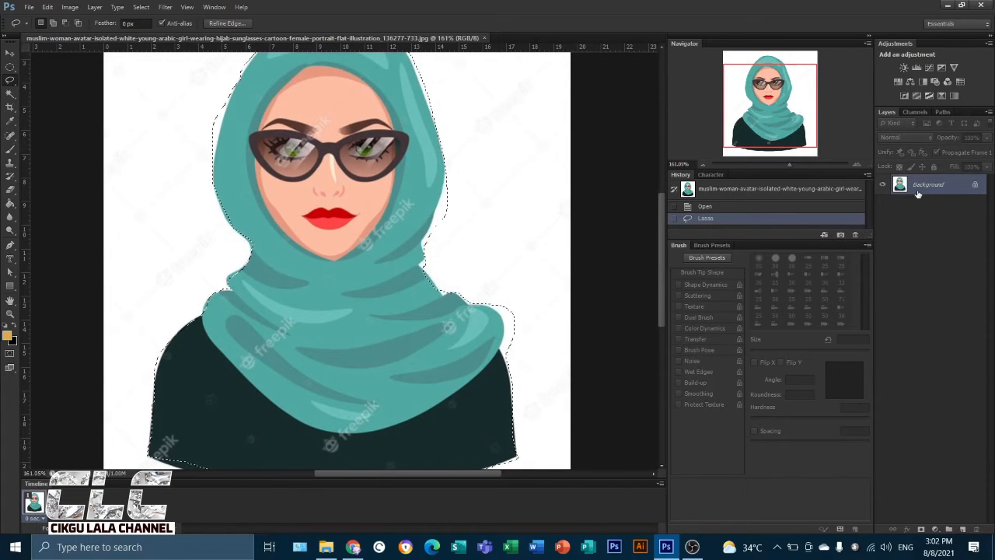
key("ctrl+j")
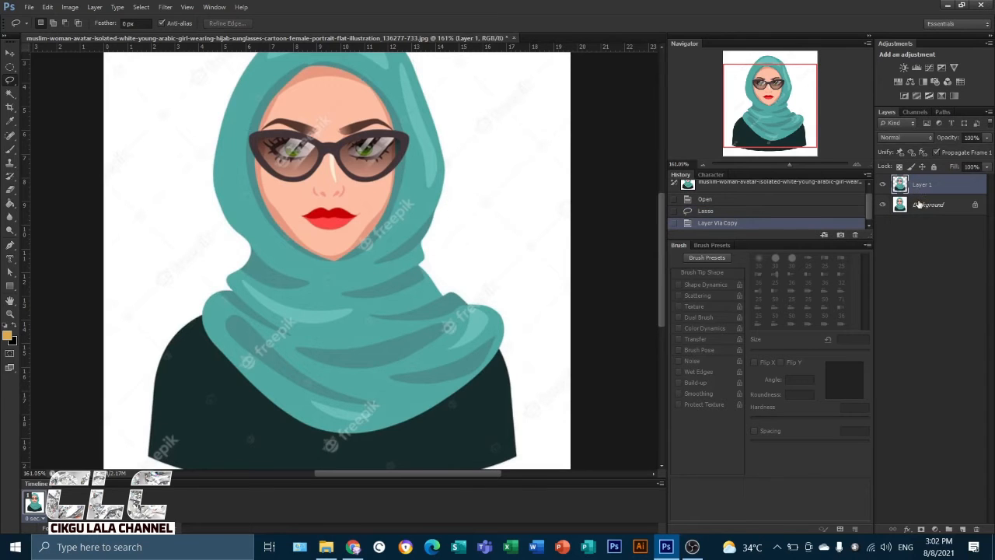
left_click(883, 206)
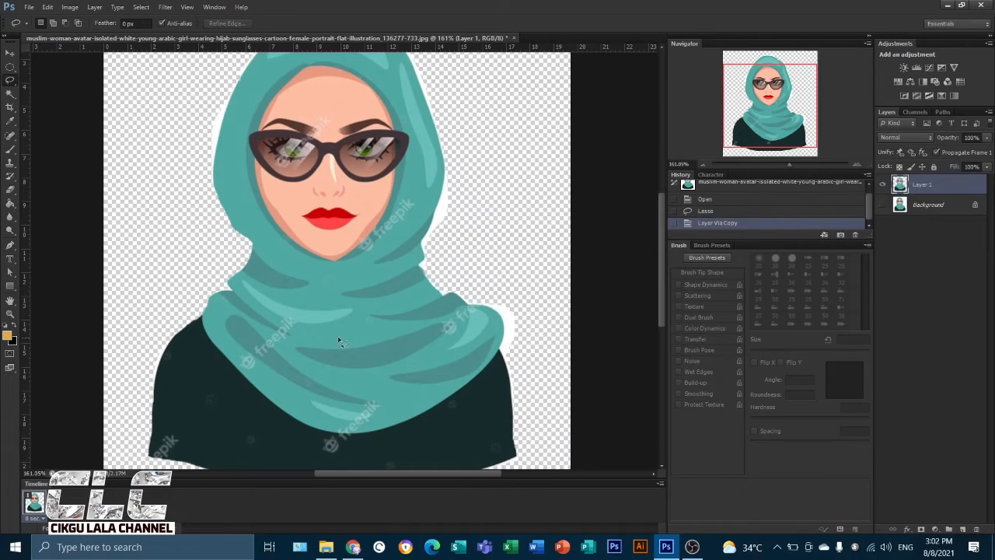
scroll(302, 269, "down", 3)
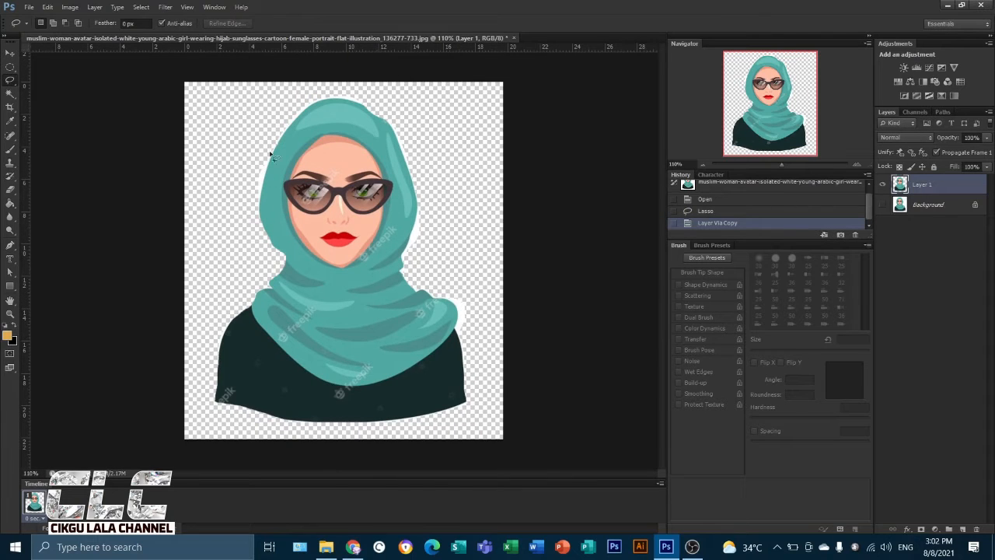
left_click(10, 53)
mouse_move(359, 266)
left_mouse_down()
mouse_move(351, 277)
mouse_move(355, 267)
left_mouse_up()
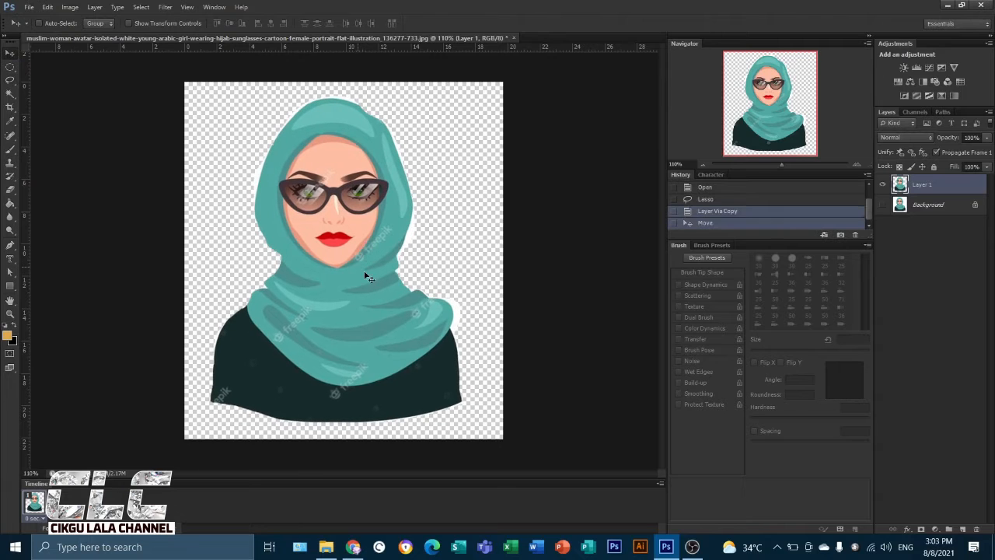
Step: Show the Background layer and delete the copied woman's Layer 1
scroll(432, 335, "up", 3)
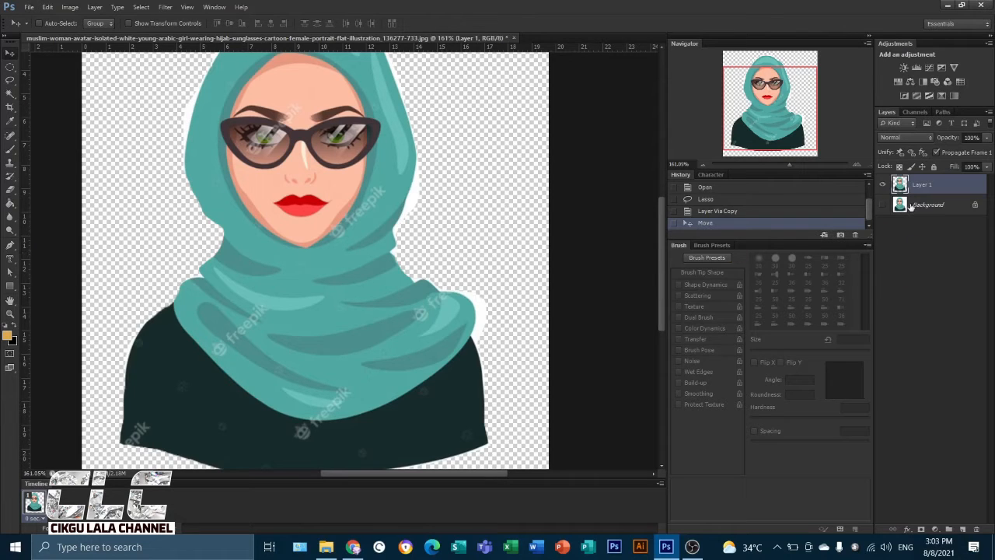
left_click(882, 206)
left_click_drag(942, 184, 976, 529)
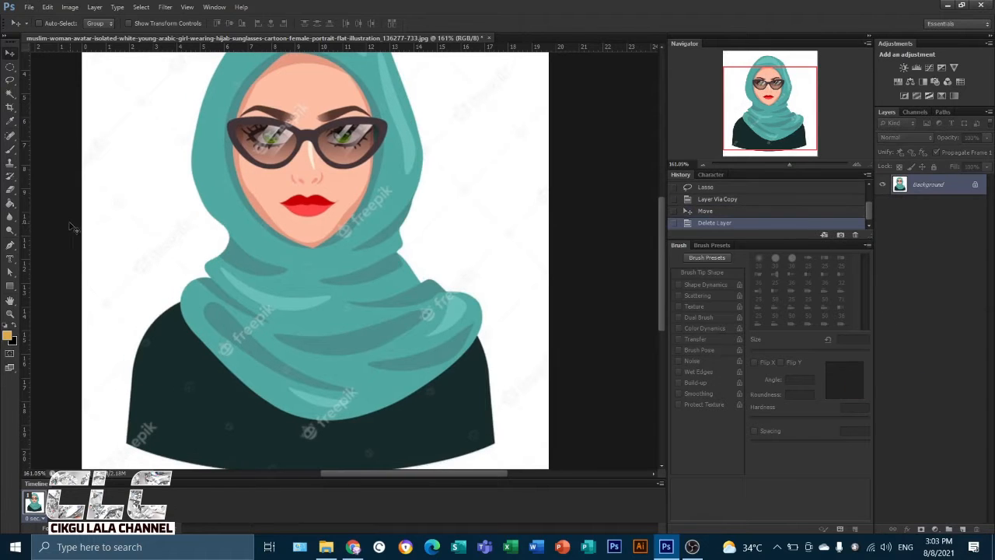
Step: Trace a closed straight-segment selection around the woman's whole figure, from hijab to lower hem, with the Polygonal Lasso Tool
left_click(11, 80)
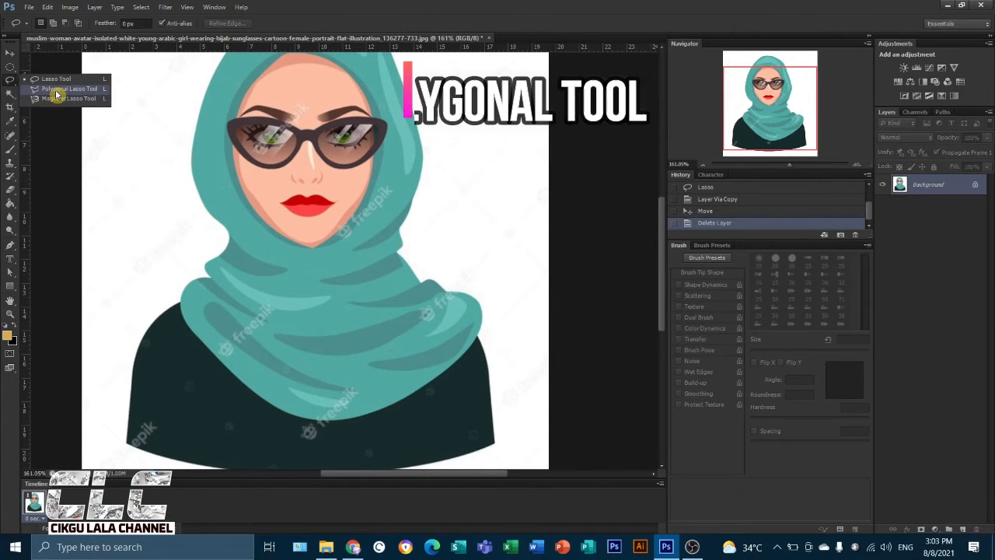
left_click(56, 90)
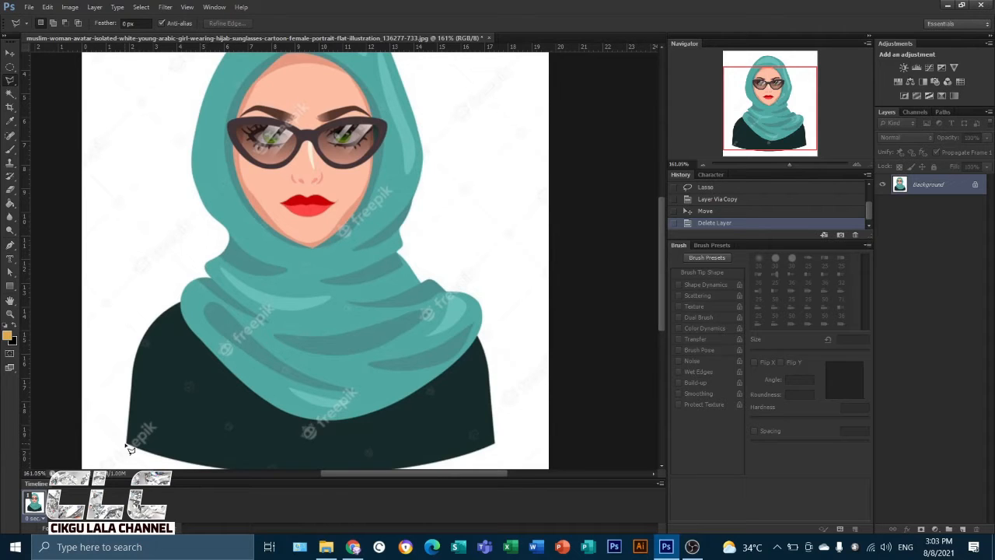
scroll(130, 450, "up", 3)
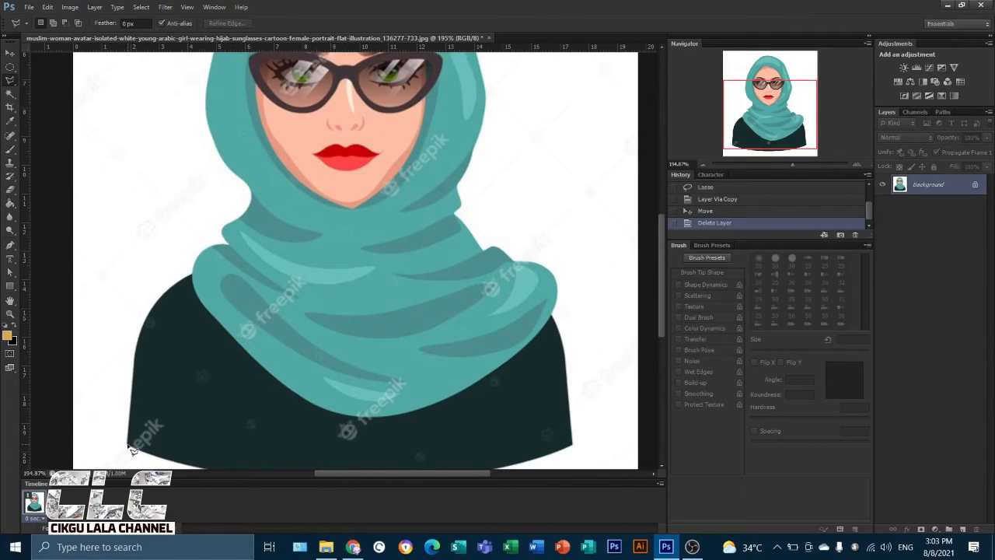
left_click(130, 402)
key("shift")
left_click_drag(143, 325, 199, 270)
mouse_move(222, 228)
left_mouse_down()
mouse_move(262, 199)
mouse_move(224, 166)
mouse_move(213, 134)
mouse_move(211, 49)
mouse_move(217, 346)
mouse_move(212, 229)
mouse_move(209, 297)
left_mouse_up()
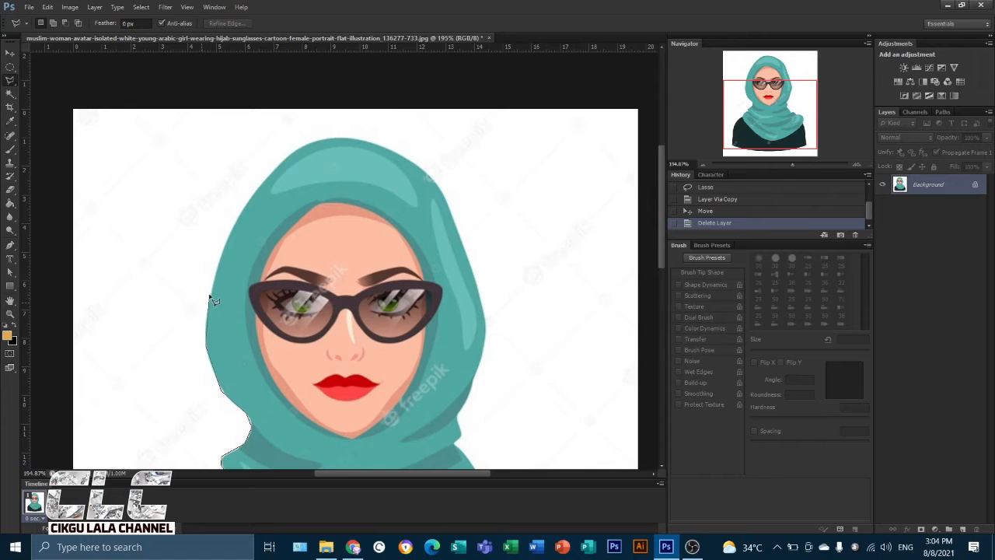
left_click_drag(228, 243, 224, 243)
mouse_move(247, 203)
left_mouse_down()
mouse_move(286, 164)
mouse_move(331, 140)
mouse_move(340, 147)
mouse_move(300, 149)
mouse_move(329, 140)
mouse_move(368, 142)
mouse_move(413, 163)
mouse_move(443, 194)
mouse_move(483, 311)
mouse_move(485, 349)
mouse_move(456, 444)
mouse_move(480, 483)
mouse_move(484, 373)
mouse_move(468, 348)
mouse_move(487, 372)
mouse_move(554, 392)
mouse_move(538, 387)
mouse_move(558, 406)
mouse_move(553, 437)
mouse_move(561, 465)
mouse_move(566, 434)
mouse_move(573, 505)
mouse_move(563, 366)
mouse_move(573, 338)
mouse_move(577, 389)
mouse_move(471, 420)
mouse_move(438, 420)
mouse_move(540, 405)
mouse_move(389, 424)
mouse_move(191, 412)
mouse_move(209, 411)
mouse_move(128, 384)
mouse_move(136, 346)
left_mouse_up()
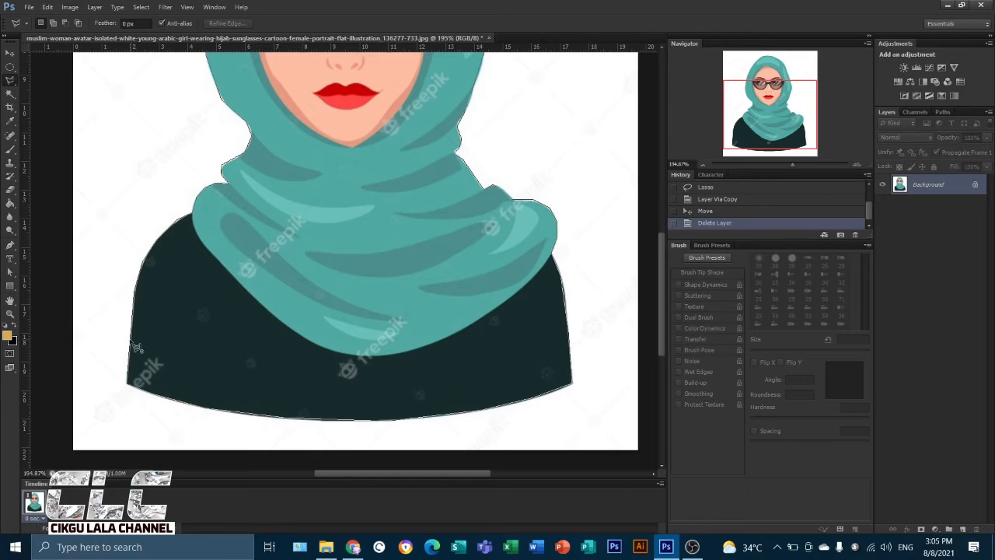
double_click(136, 347)
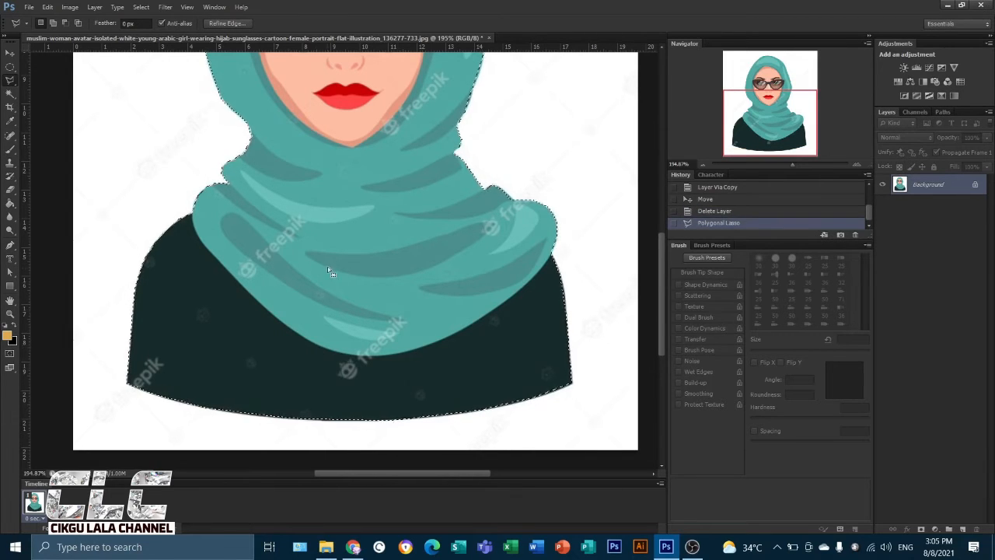
Step: Copy the polygonal selection of the woman to a new layer and hide the Background layer
key("ctrl+minus")
left_click(782, 98)
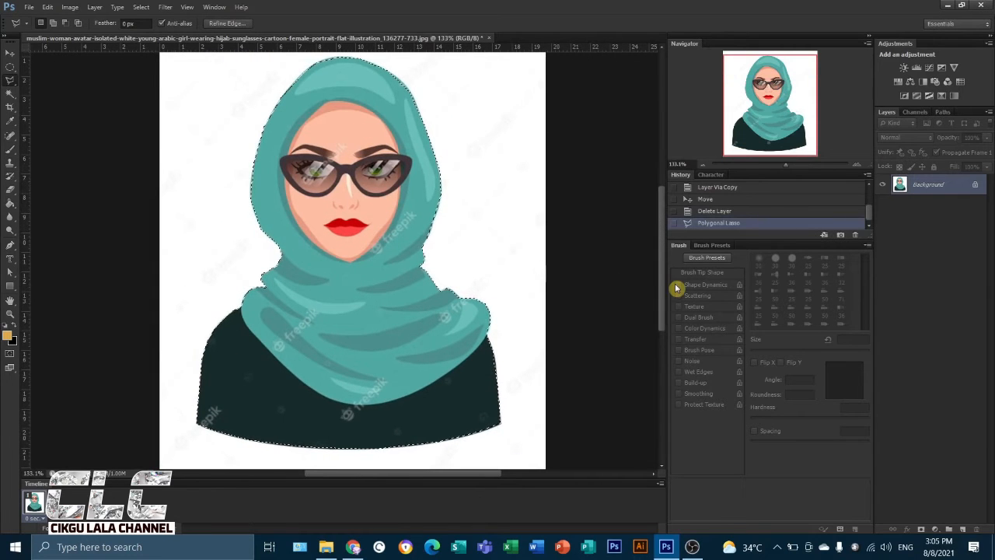
key("ctrl+j")
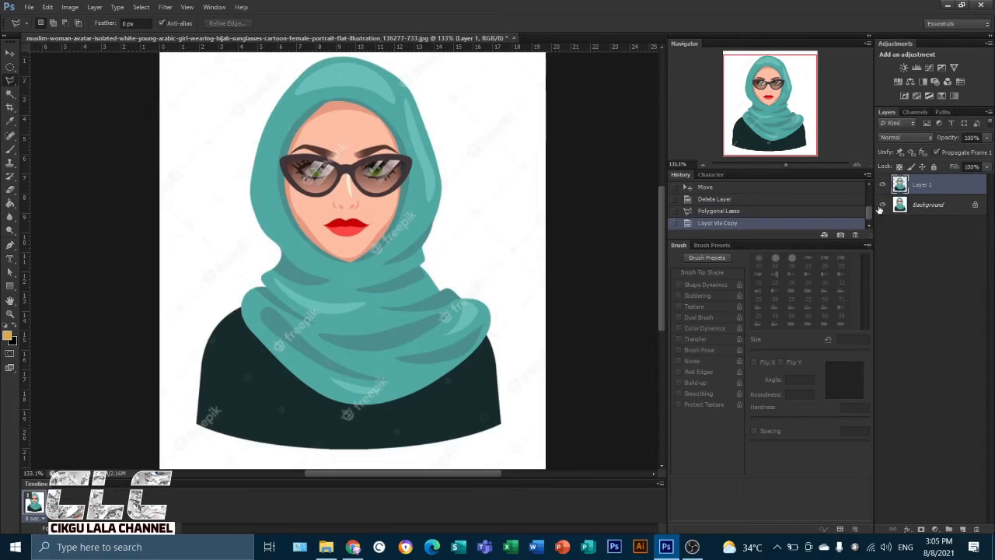
left_click(882, 205)
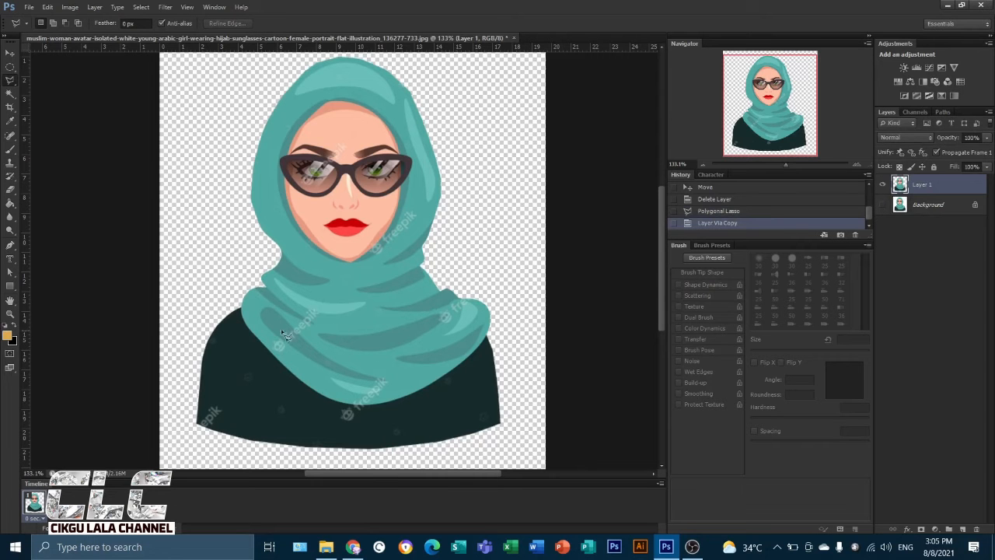
Step: Examine the cutout's edges along the hijab, shoulders and hem, and compare them with the original by switching the layers' visibility
scroll(460, 252, "up", 5)
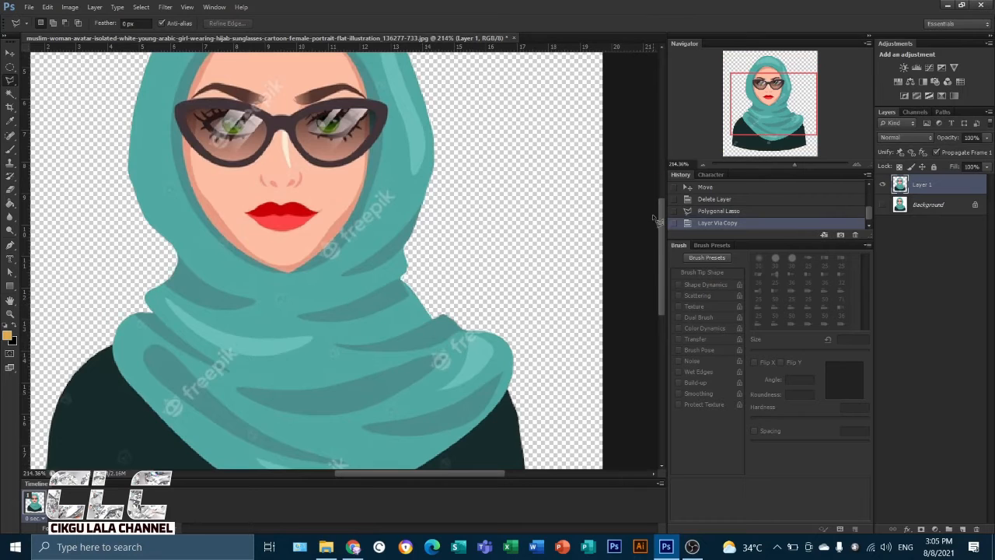
left_click_drag(662, 222, 662, 189)
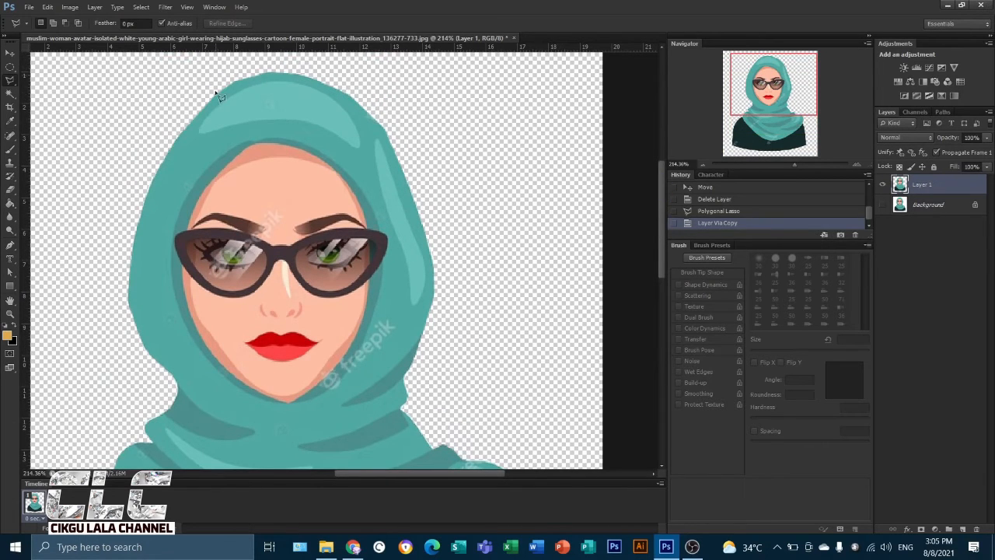
left_click_drag(661, 215, 662, 307)
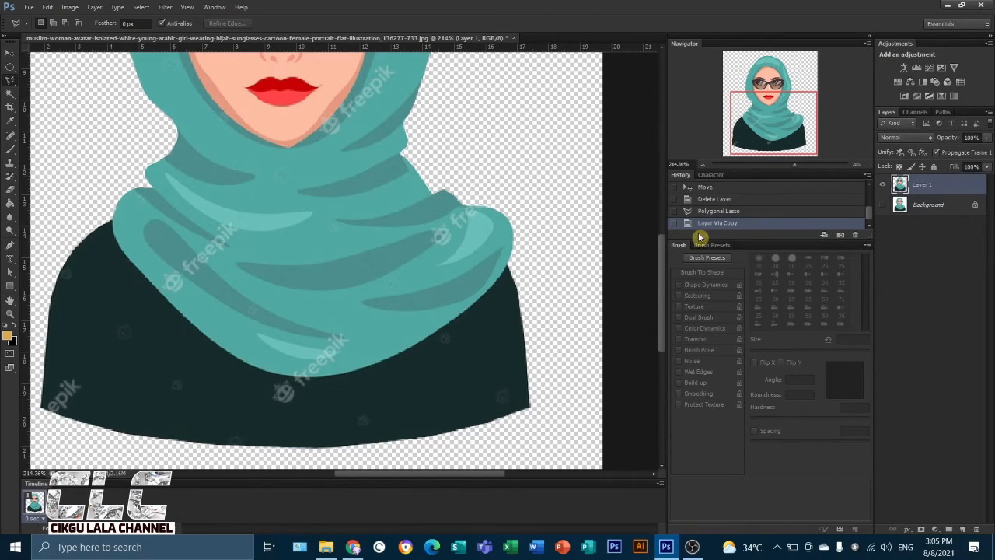
left_click_drag(883, 195, 886, 205)
left_click(883, 205)
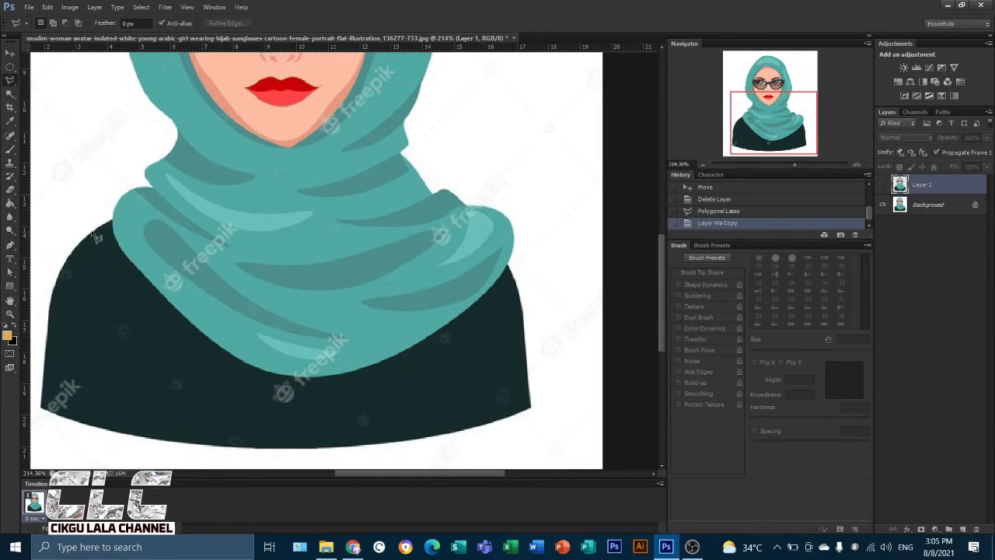
left_click(882, 185)
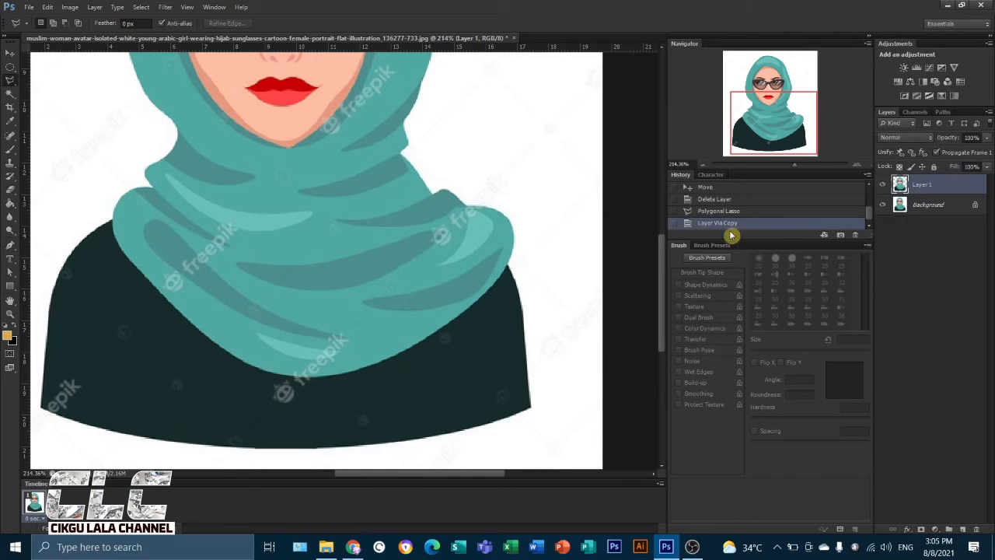
scroll(335, 239, "down", 3)
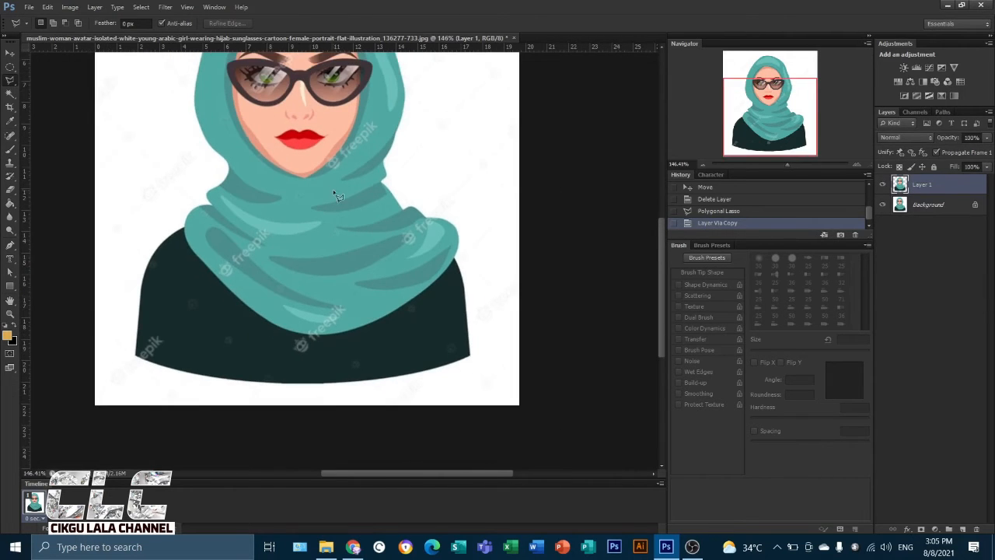
left_click_drag(659, 232, 659, 175)
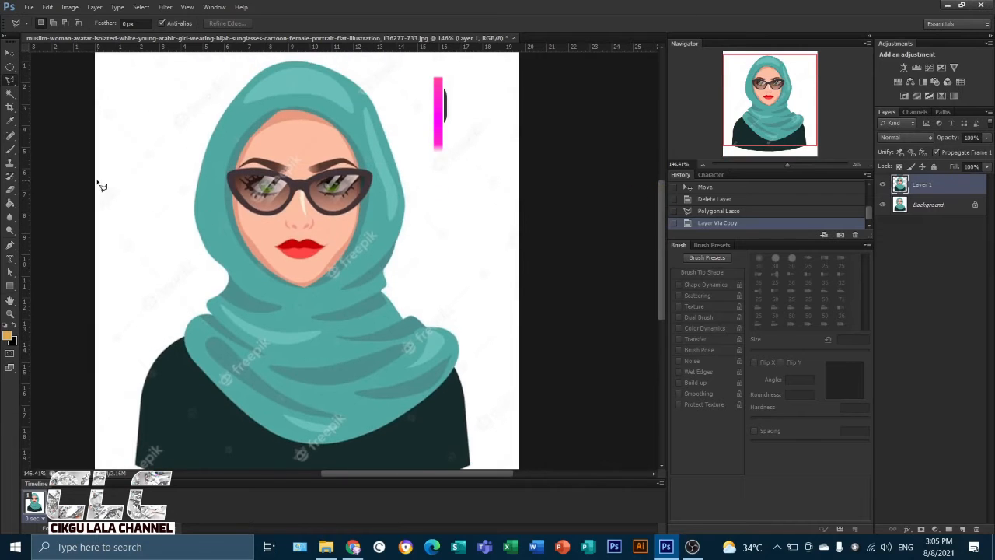
left_click(12, 82)
left_click(68, 98)
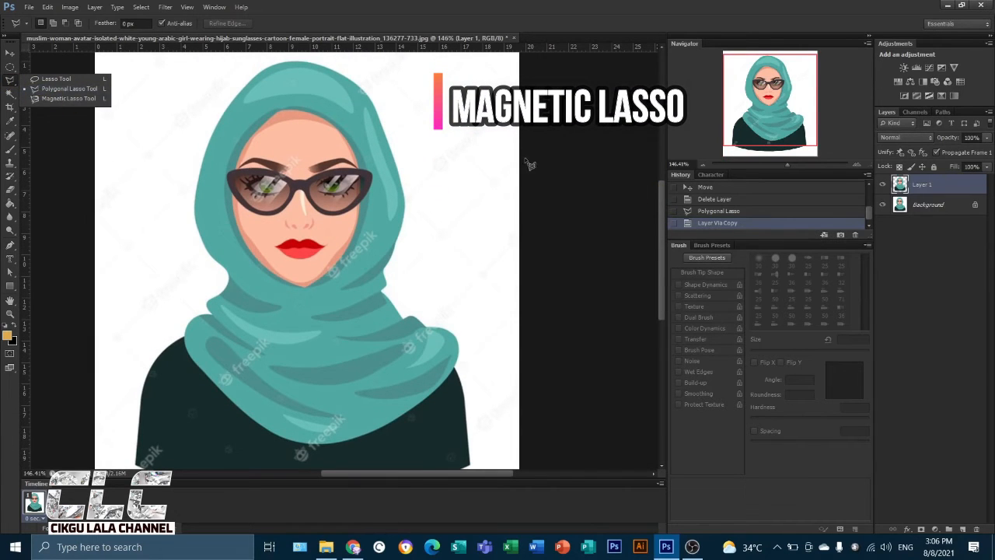
left_click(507, 158)
key("Escape")
Step: Delete the layer holding the woman's polygonal lasso copy
left_click_drag(923, 187, 977, 530)
left_click_drag(405, 474, 324, 474)
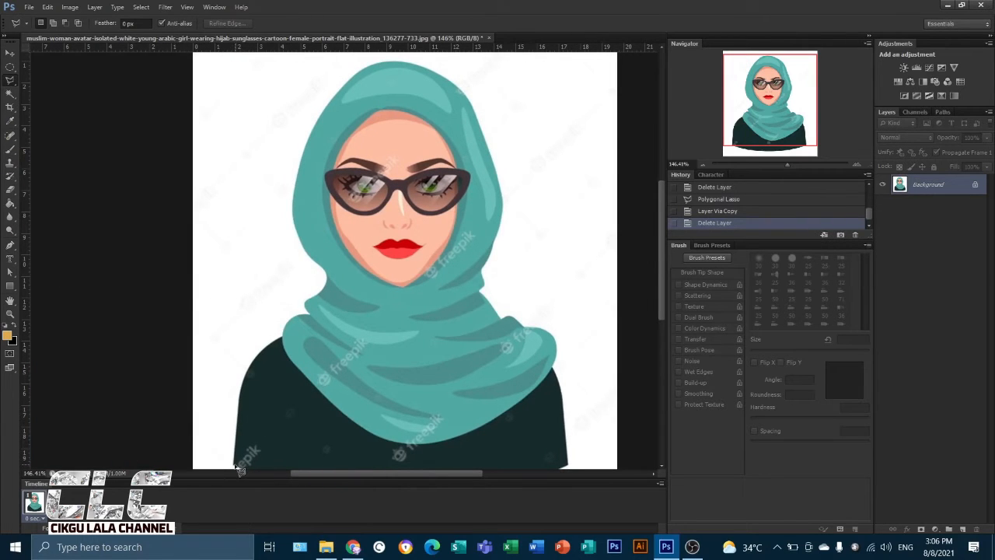
Step: Trace the woman's outline with the Magnetic Lasso Tool, from the garment's lower-left corner around the hijab and back, closing the selection
right_click(10, 80)
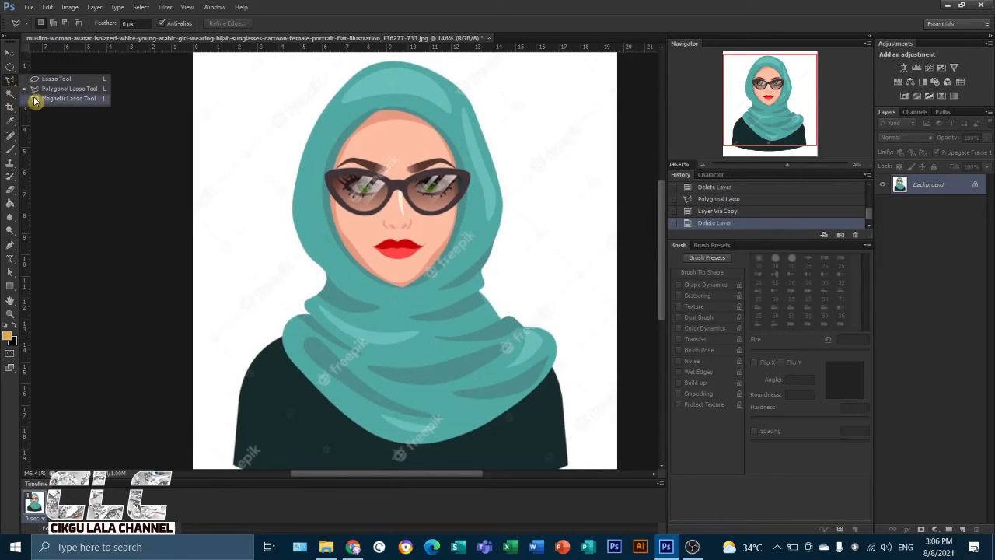
left_click(34, 101)
scroll(243, 449, "up", 3)
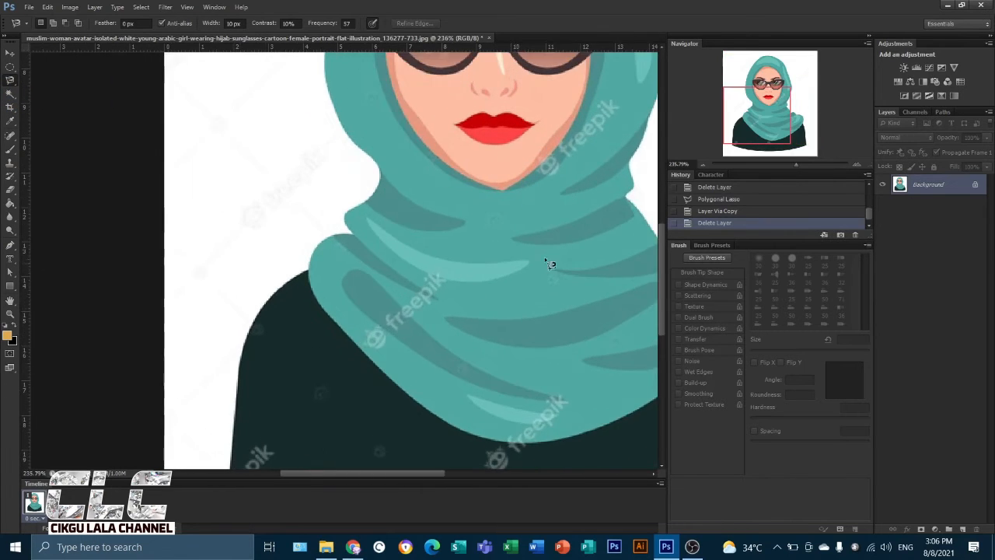
scroll(211, 370, "down", 3)
scroll(218, 369, "up", 4)
left_click_drag(731, 117, 741, 129)
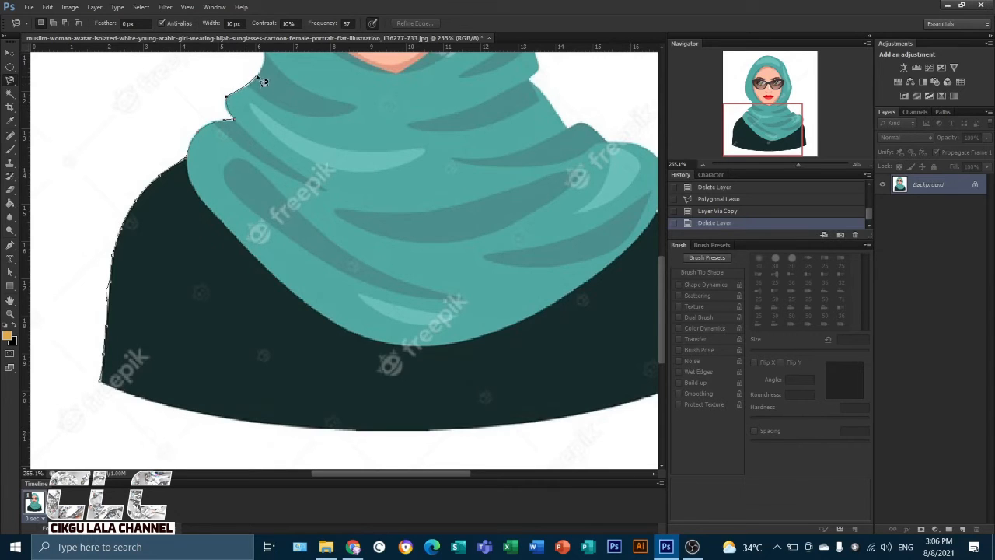
scroll(271, 61, "up", 2)
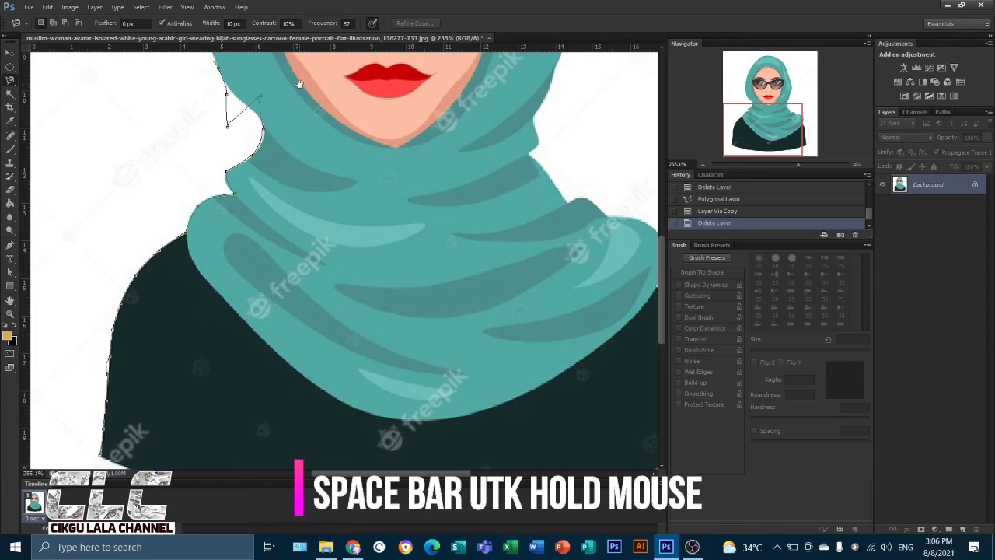
left_click_drag(498, 104, 394, 372)
left_click_drag(393, 309, 401, 344)
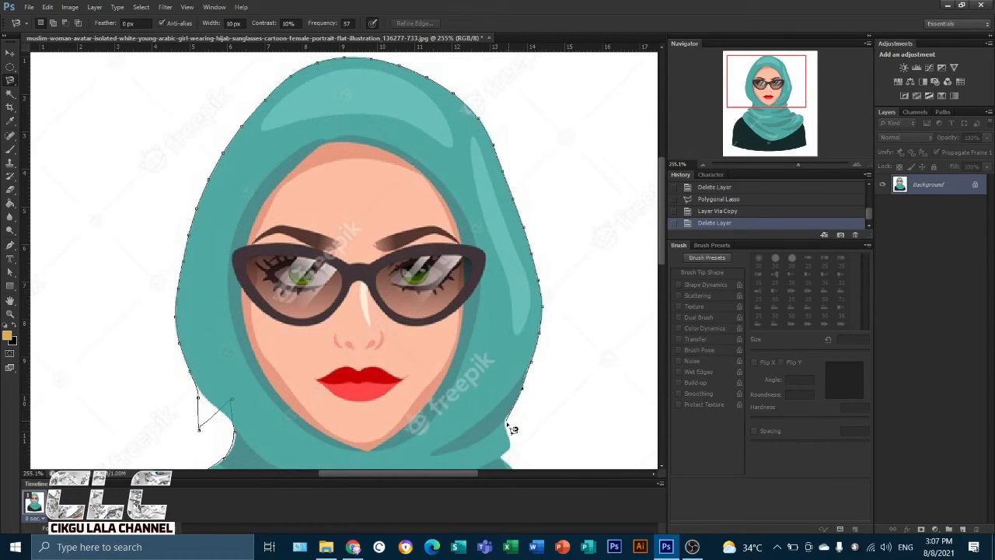
left_click_drag(453, 455, 339, 133)
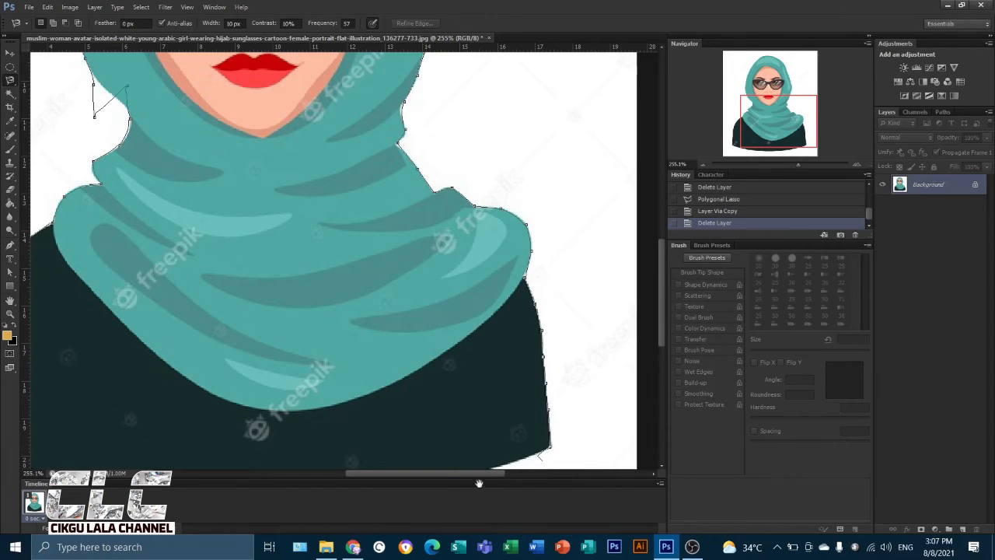
left_click_drag(439, 422, 422, 334)
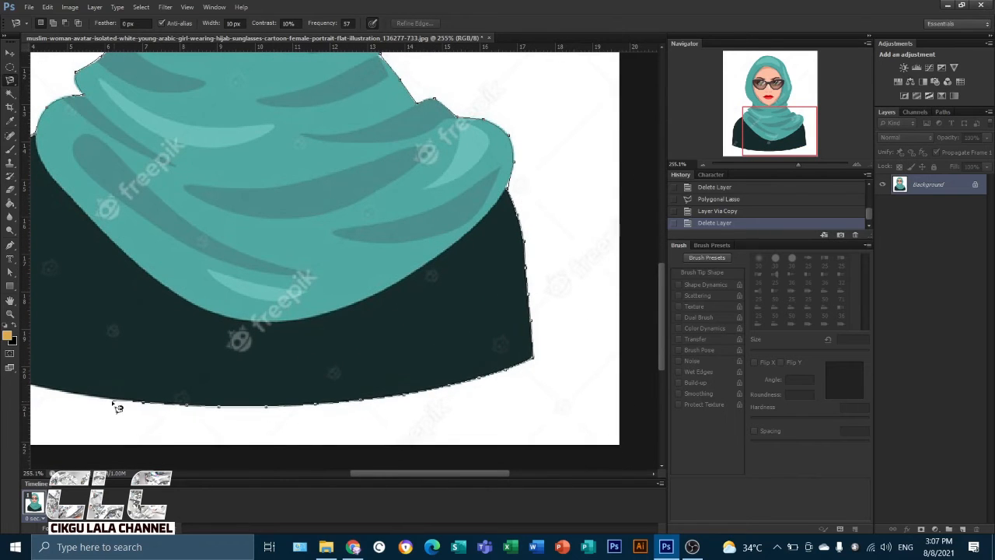
left_click_drag(69, 332, 254, 322)
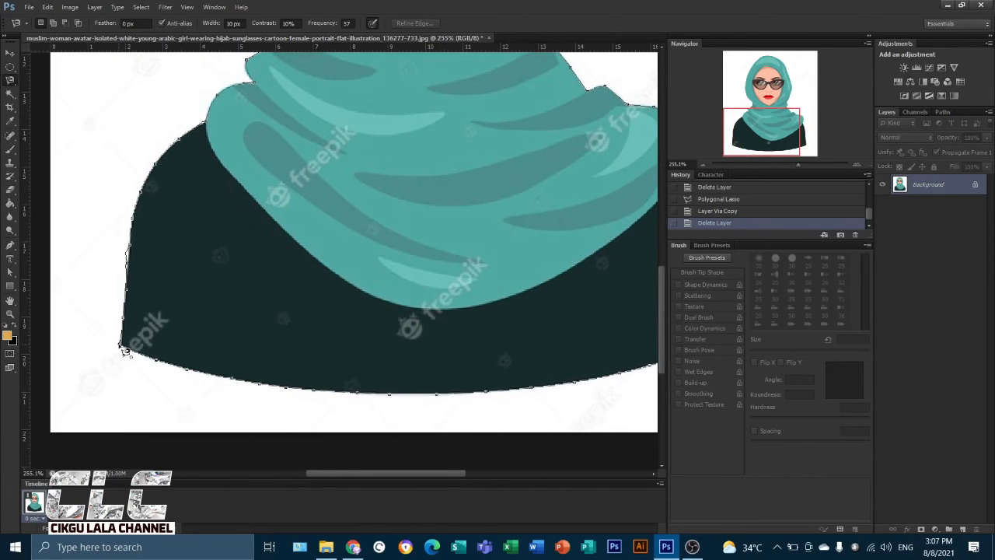
left_click(124, 351)
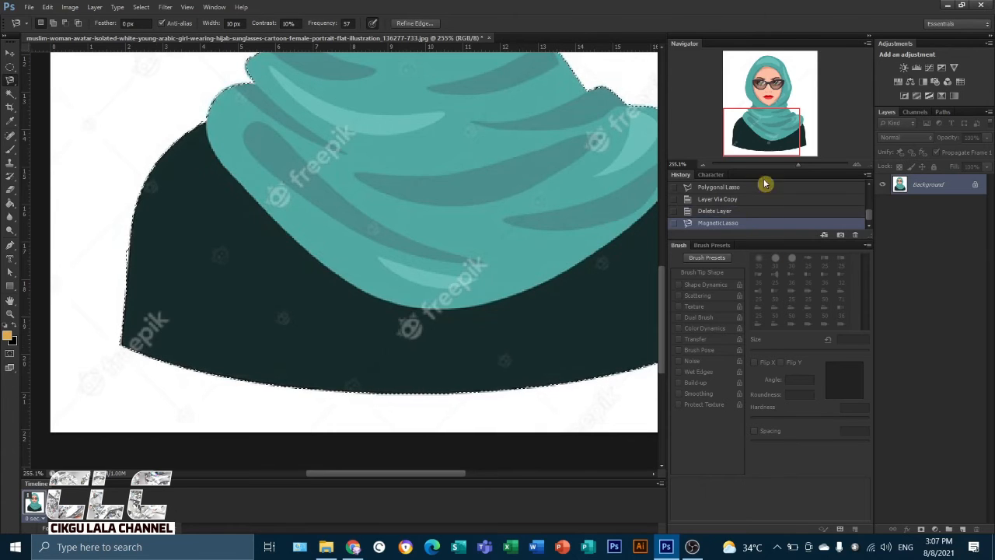
Step: Copy the magnetic lasso selection of the woman to a new layer and hide the Background to show the whole cutout
left_click_drag(768, 132, 768, 106)
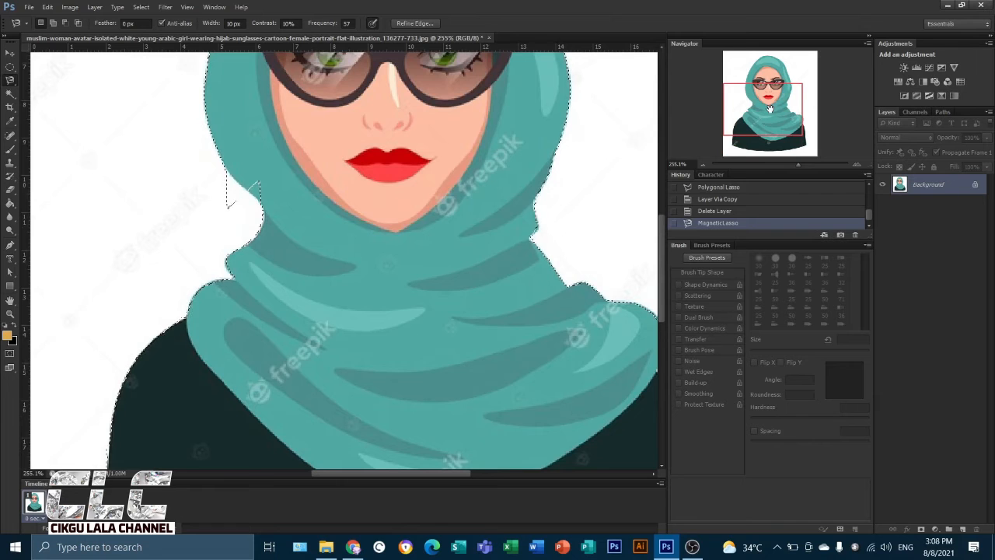
left_click_drag(770, 109, 773, 97)
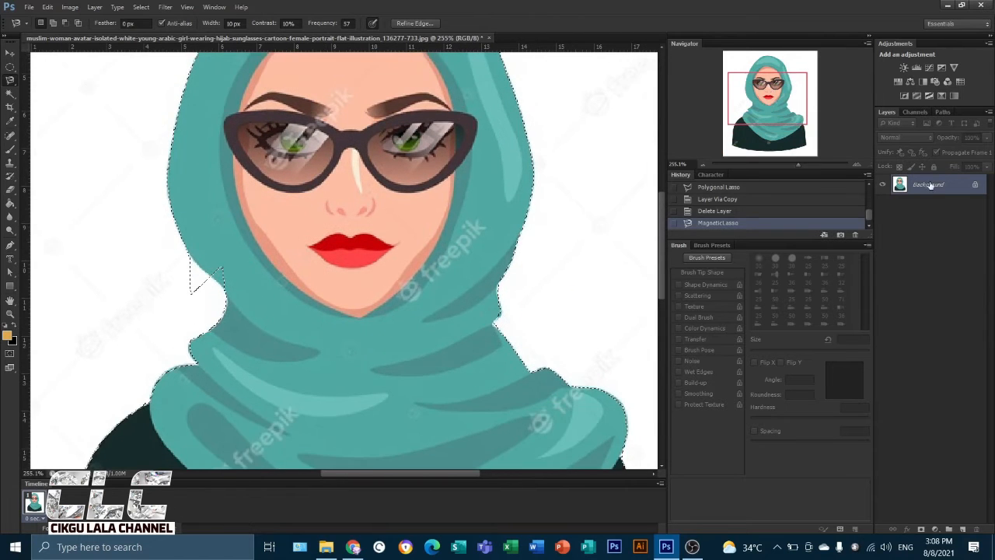
key("ctrl+j")
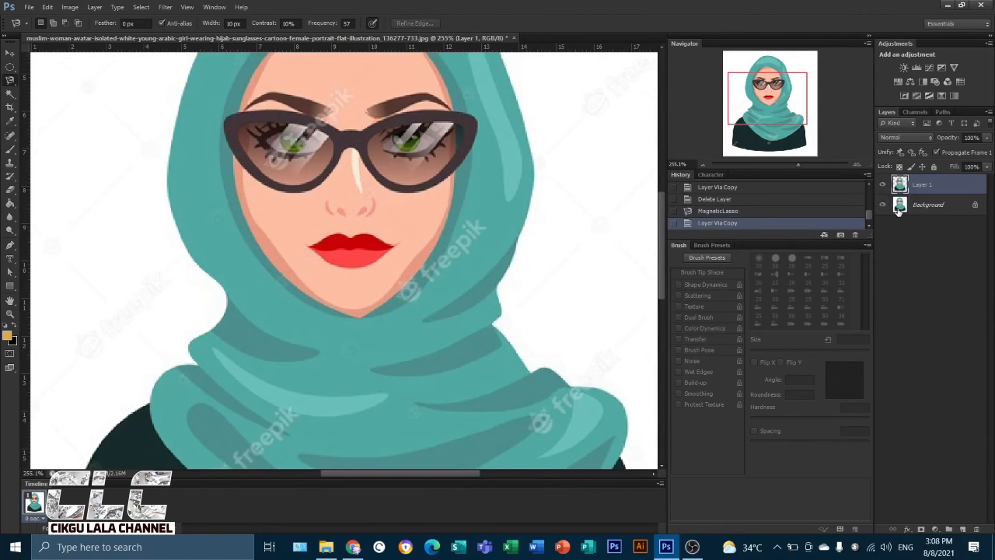
left_click(883, 204)
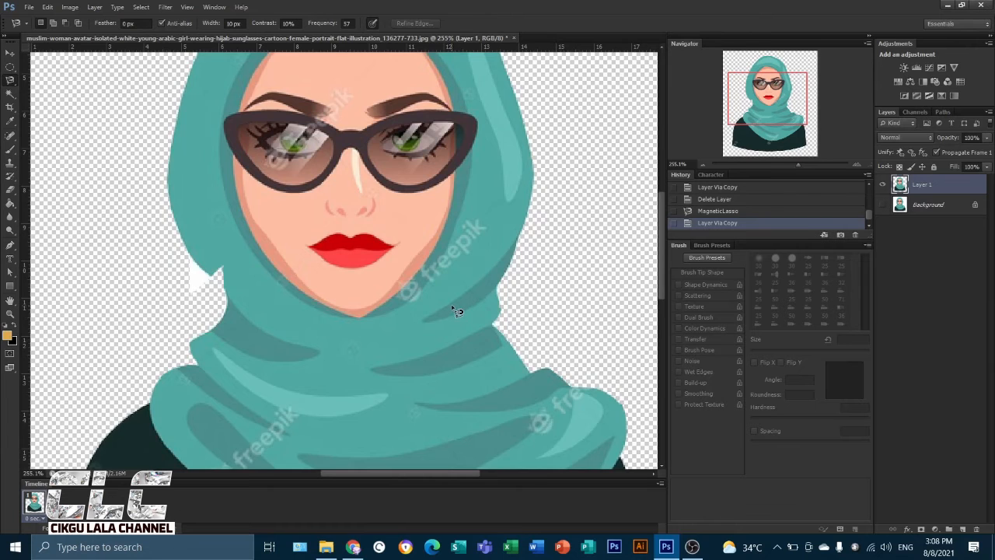
scroll(457, 311, "down", 5)
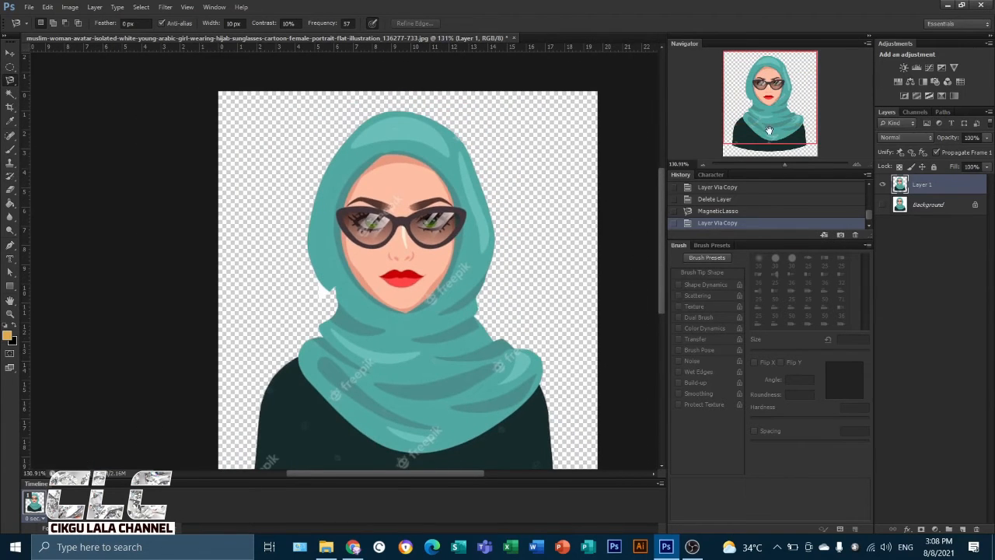
left_click_drag(766, 131, 768, 137)
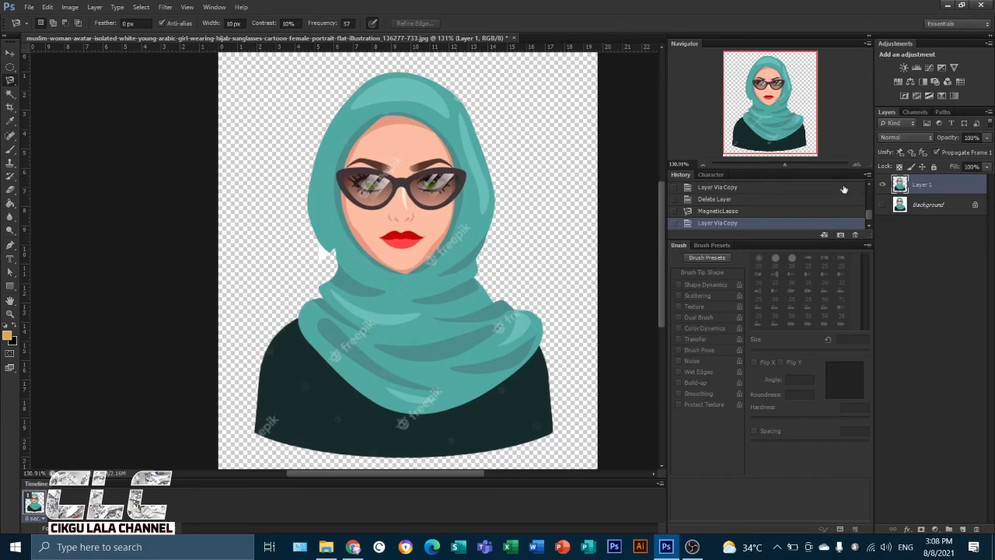
Step: Delete the layer holding the hijab-wearing woman's magnetic lasso copy, and open the White-shift-dress image from the LESSON 1 folder
left_click_drag(925, 185, 977, 528)
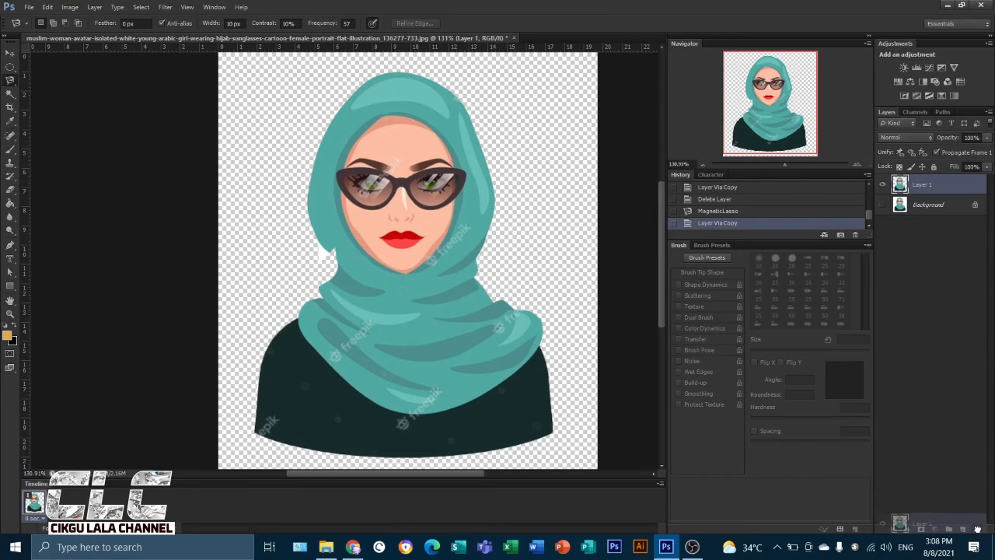
left_click(29, 7)
left_click(35, 29)
left_click(838, 92)
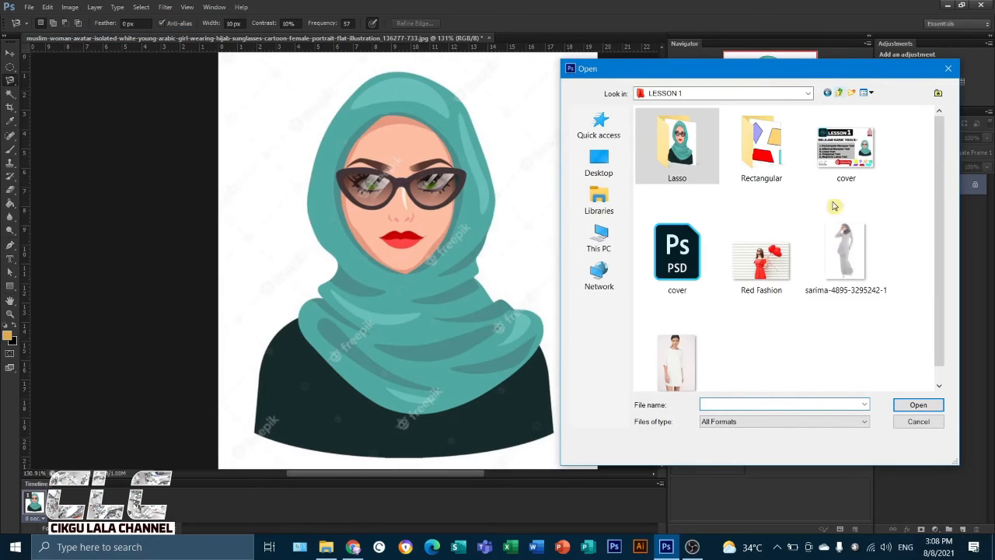
left_click(681, 366)
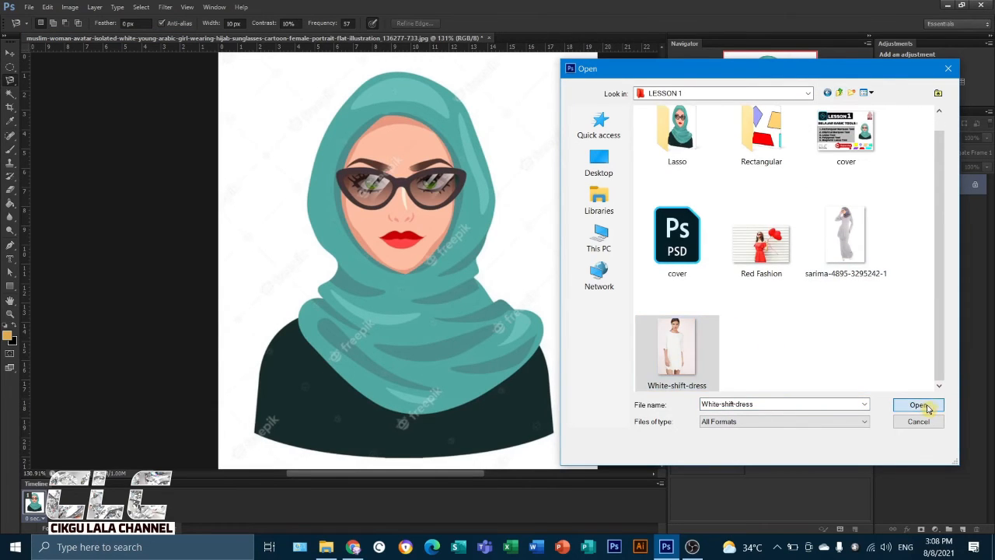
left_click(918, 404)
Step: Trace the woman in the white dress with the Magnetic Lasso Tool, from the left sleeve cuff over the head and along the scalloped hem, closing the selection
scroll(436, 269, "up", 3)
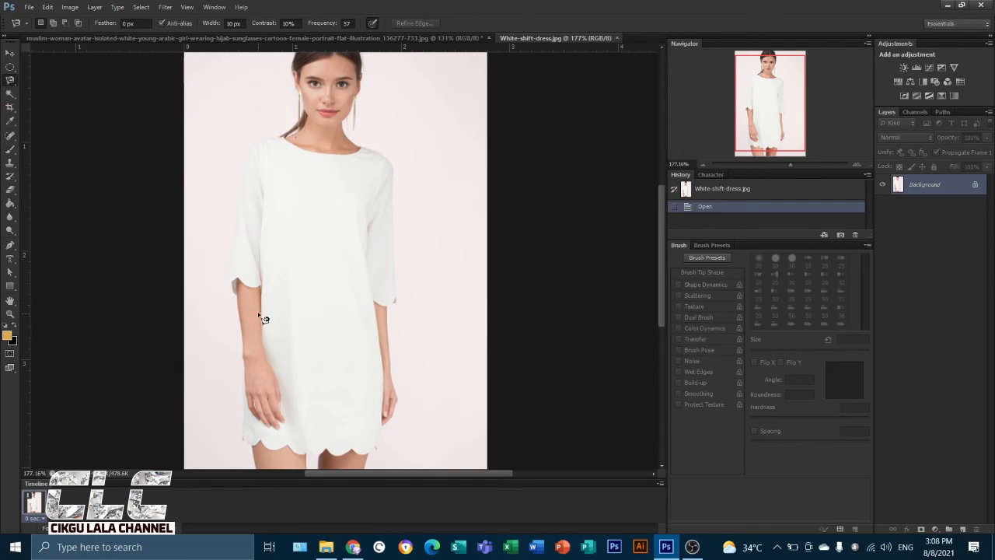
scroll(251, 306, "up", 2)
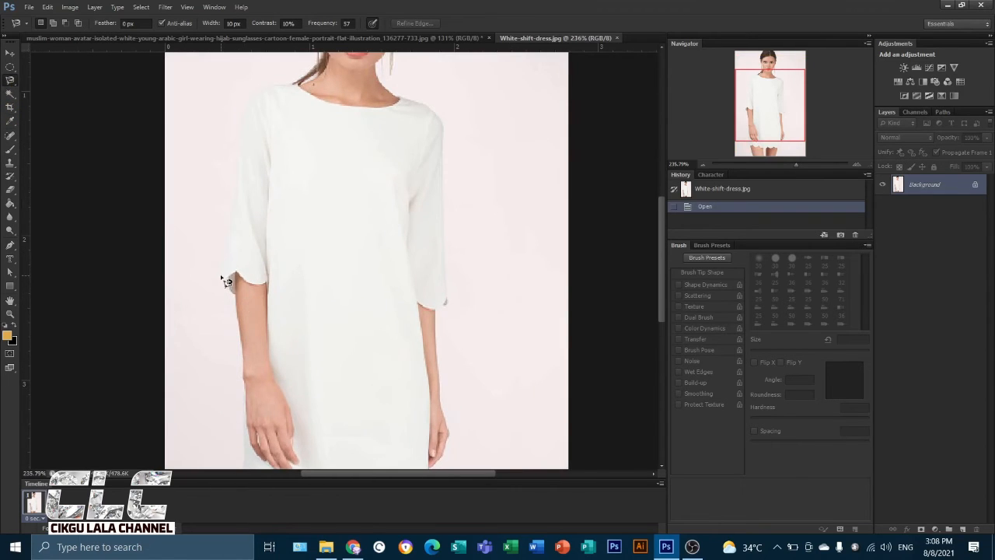
left_click(220, 279)
mouse_move(349, 97)
left_mouse_down()
mouse_move(352, 219)
mouse_move(333, 285)
left_mouse_up()
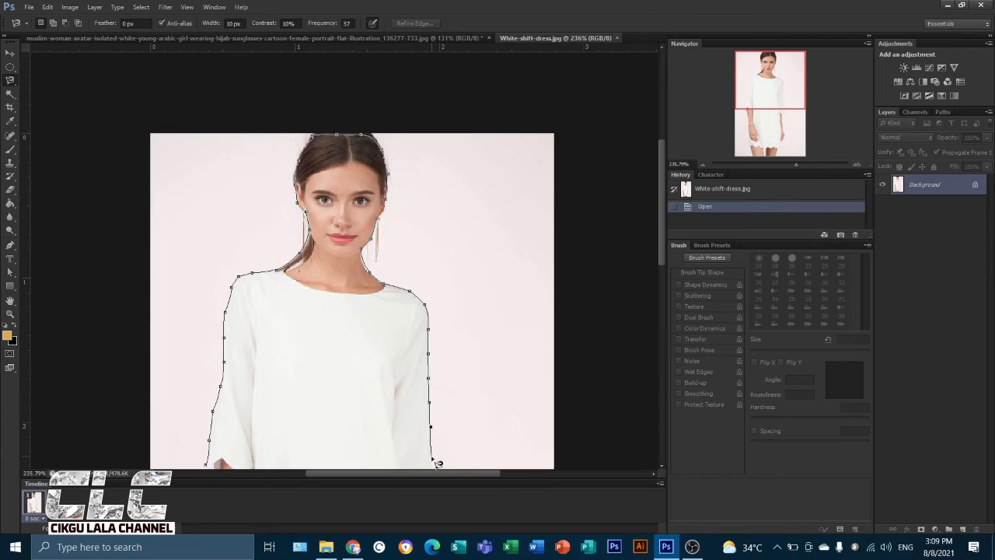
left_click_drag(383, 426, 344, 215)
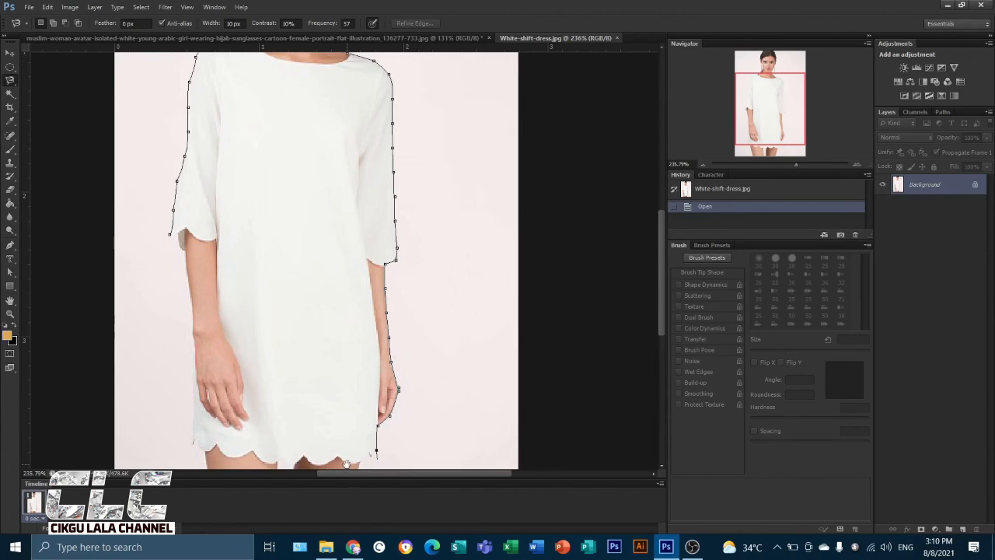
left_click_drag(328, 441, 316, 338)
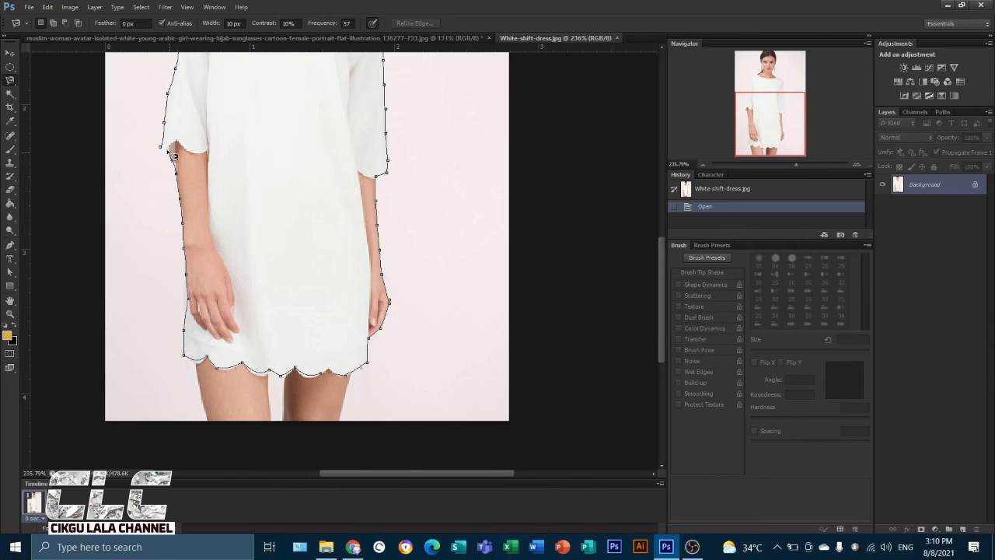
left_click(166, 152)
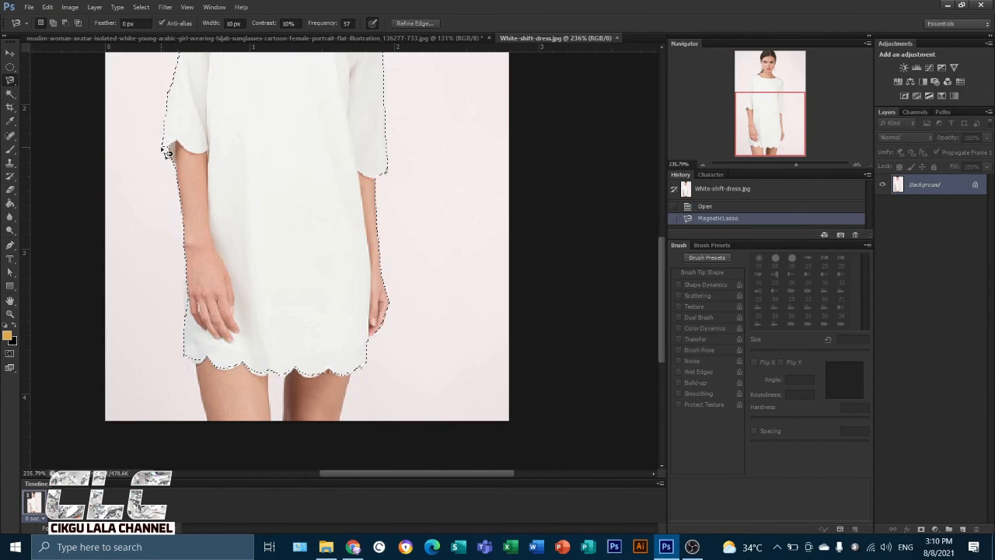
Step: Copy the magnetic lasso selection of the woman in the white dress to a new layer and hide the Background
scroll(187, 327, "up", 3)
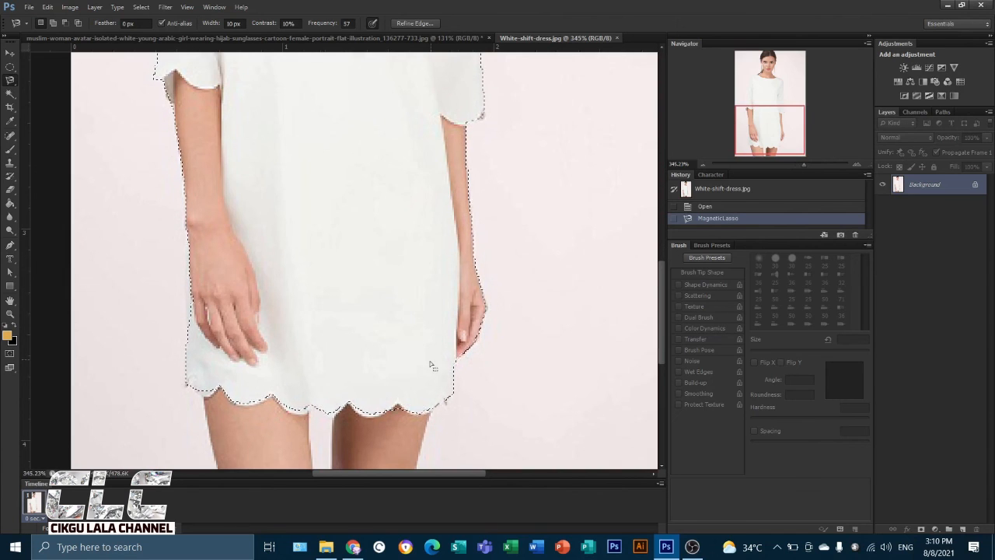
left_click_drag(773, 131, 776, 83)
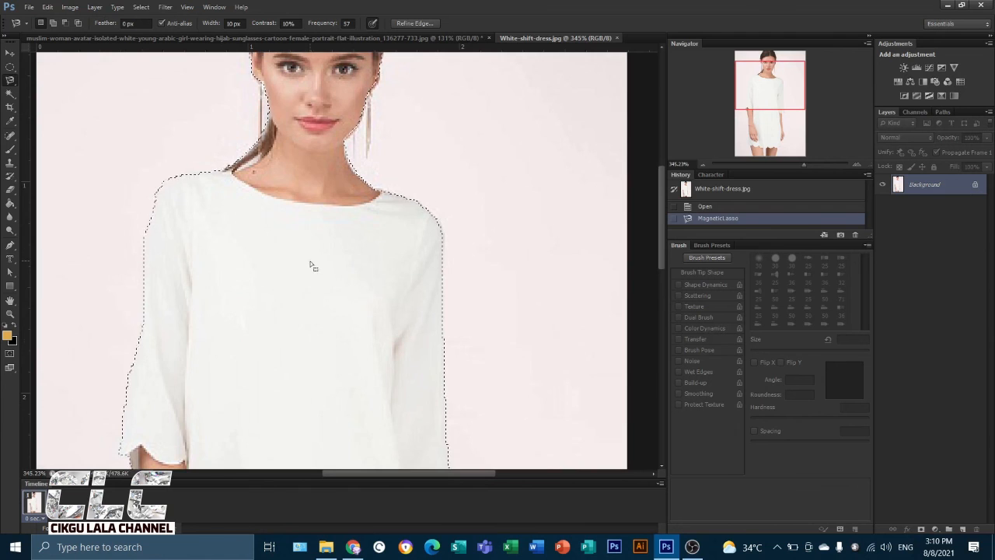
scroll(344, 224, "down", 2)
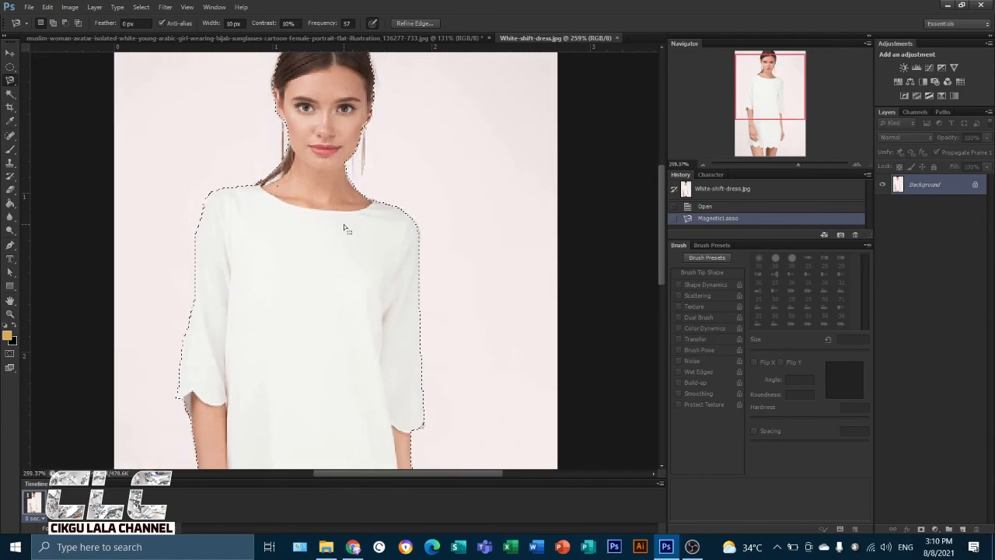
scroll(344, 224, "down", 1)
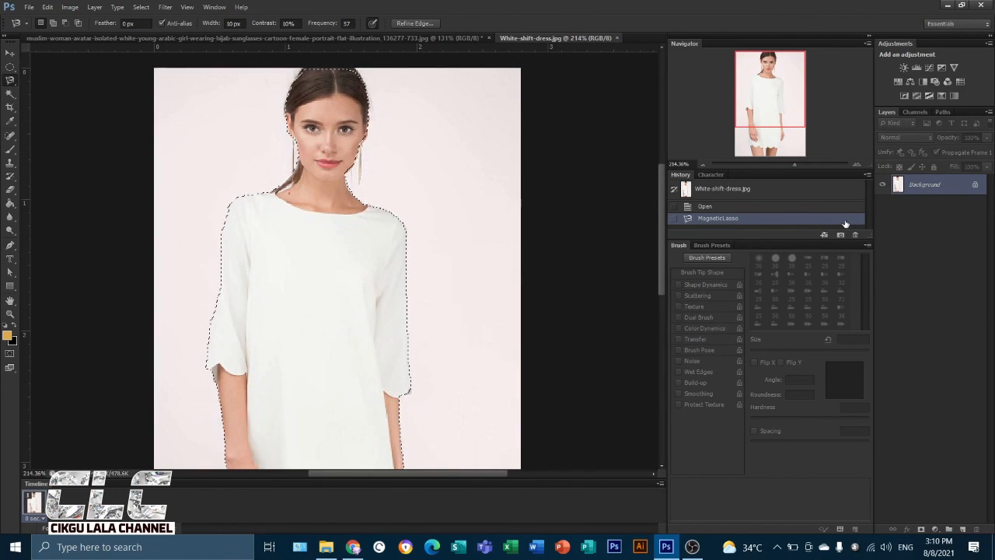
key("ctrl+j")
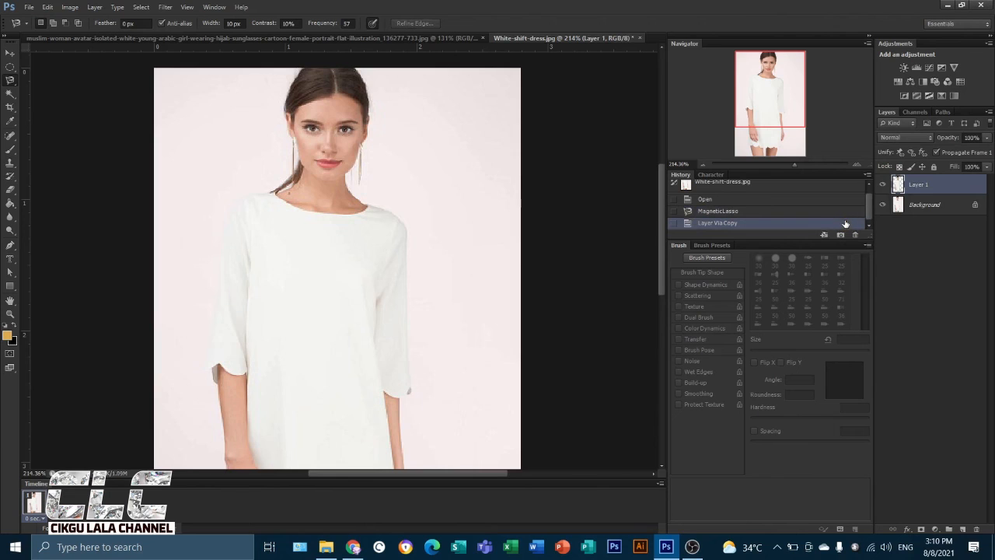
left_click(882, 204)
scroll(304, 329, "down", 2)
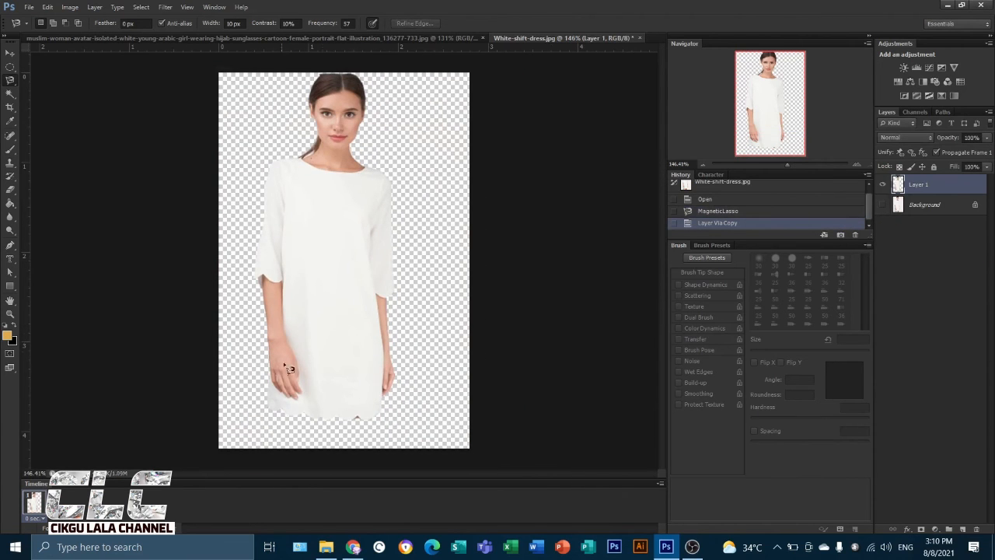
scroll(272, 356, "up", 3)
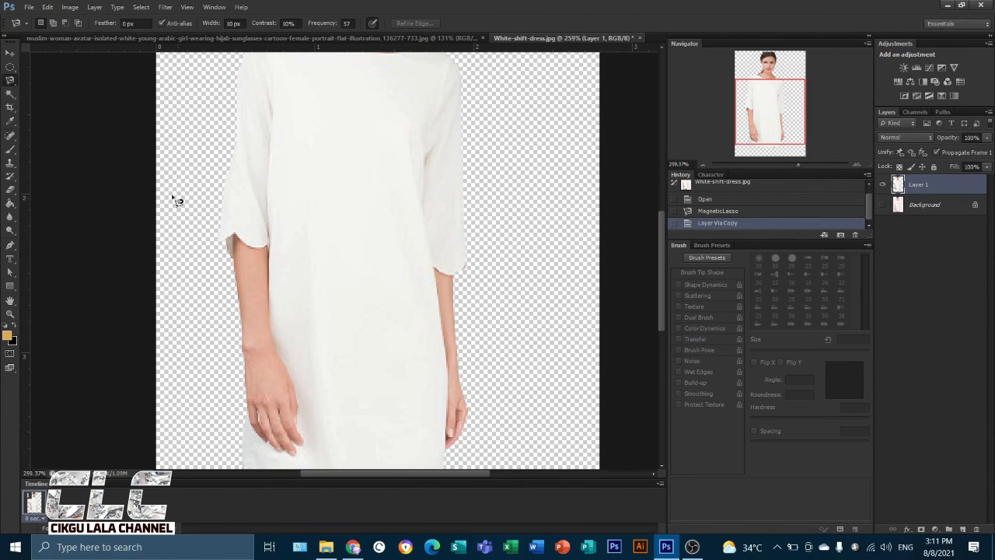
scroll(444, 199, "down", 3)
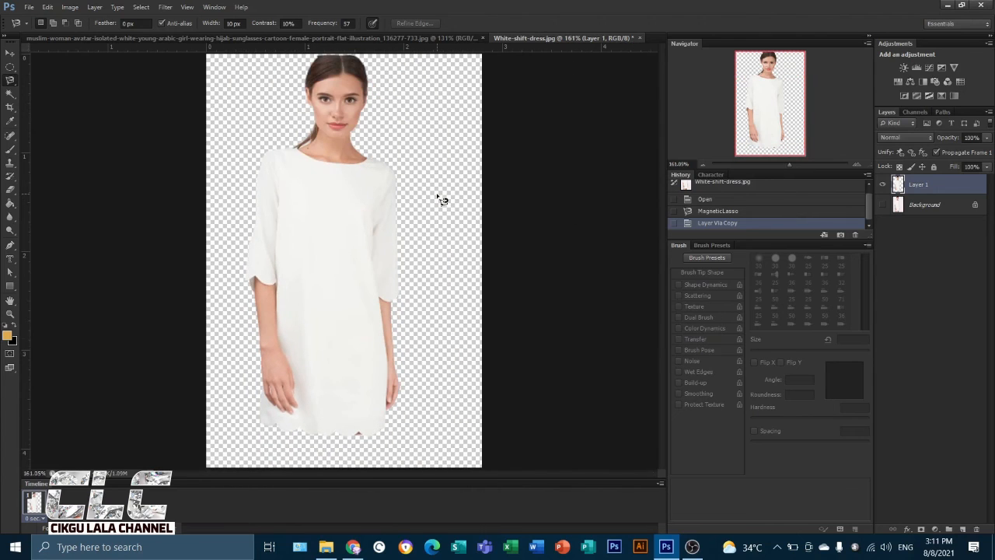
Step: Draw an orange rectangle about 365 by 523 px over the whole canvas and place the woman's cutout layer above it
left_click(11, 287)
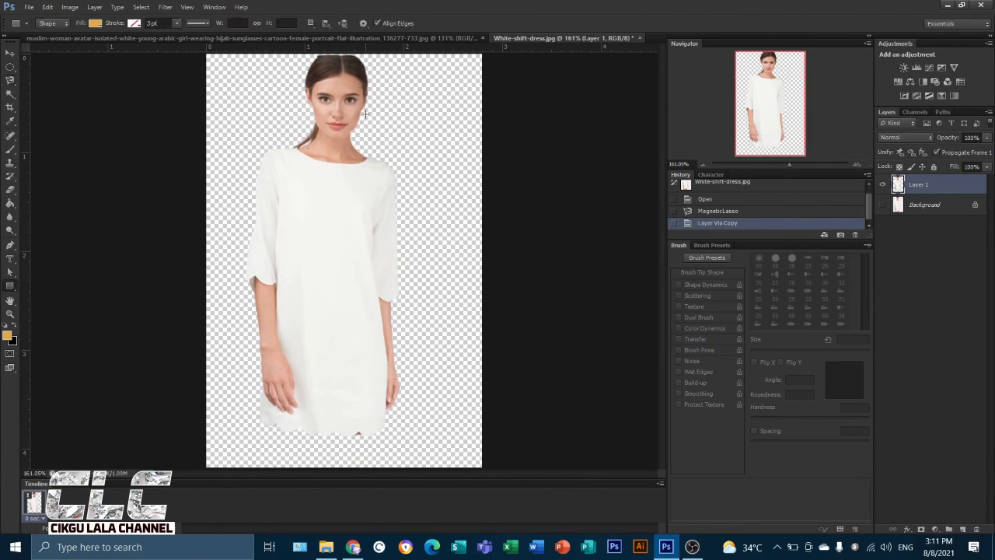
scroll(209, 68, "down", 2)
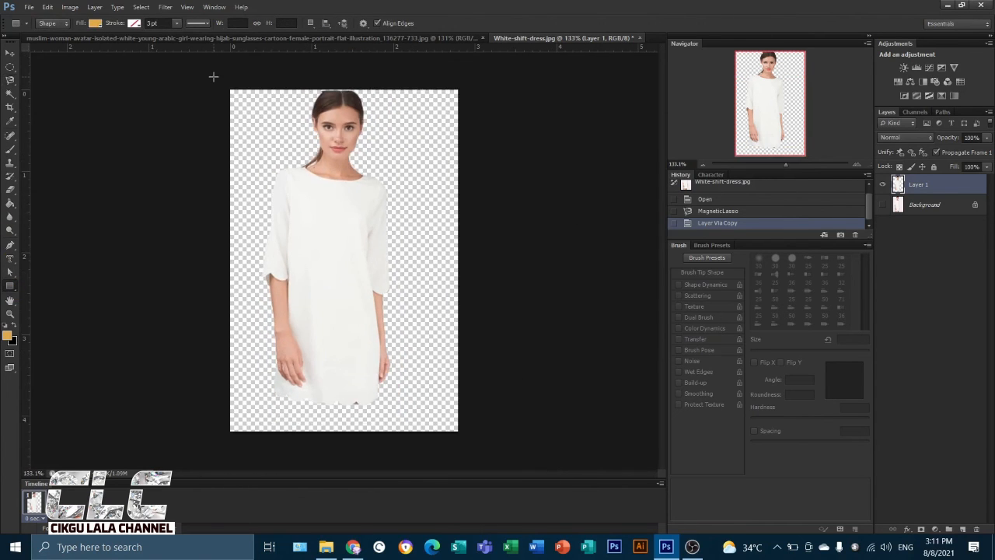
left_click_drag(213, 76, 464, 436)
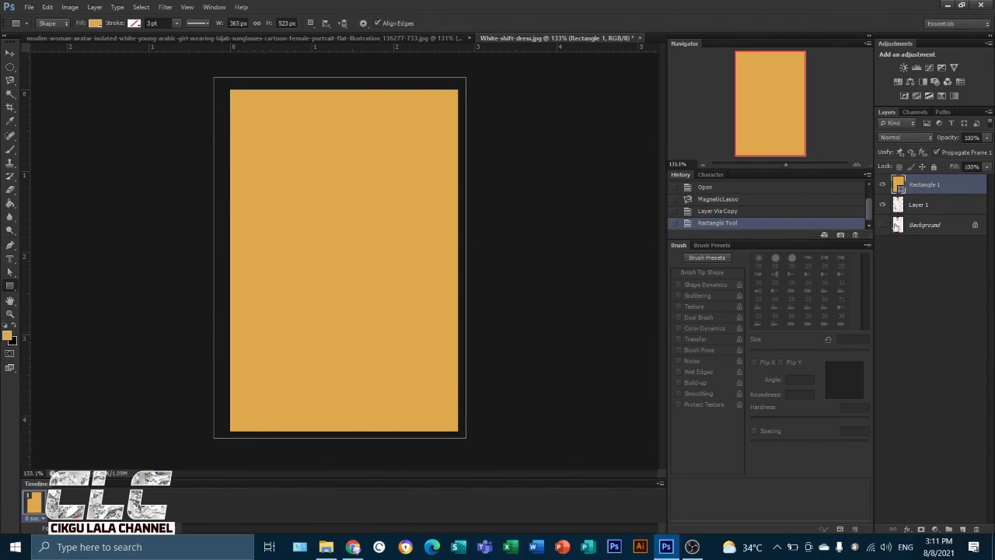
left_click_drag(918, 204, 914, 181)
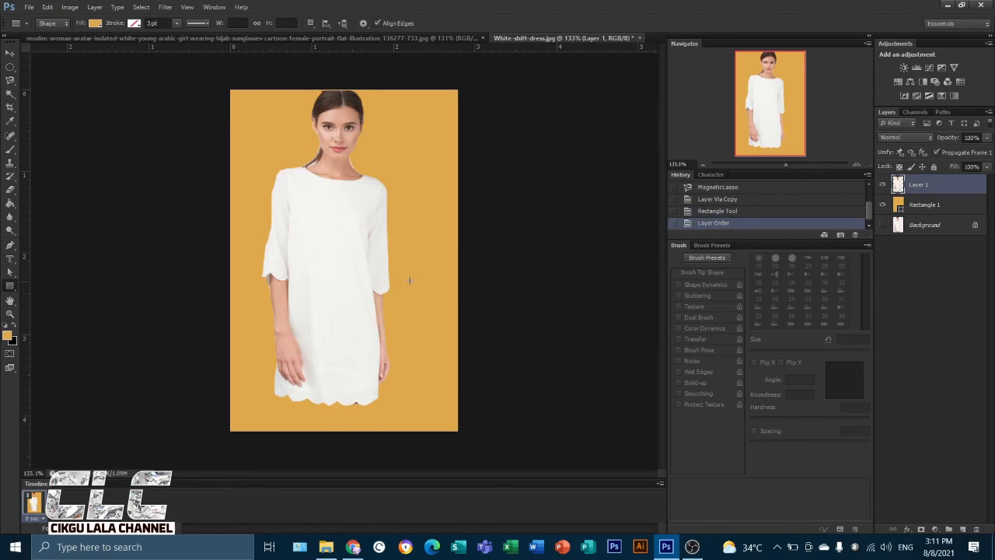
Step: Examine the cutout's edges against the orange fill at the sleeves, neck, hair, hands and scalloped hem
scroll(407, 281, "up", 3)
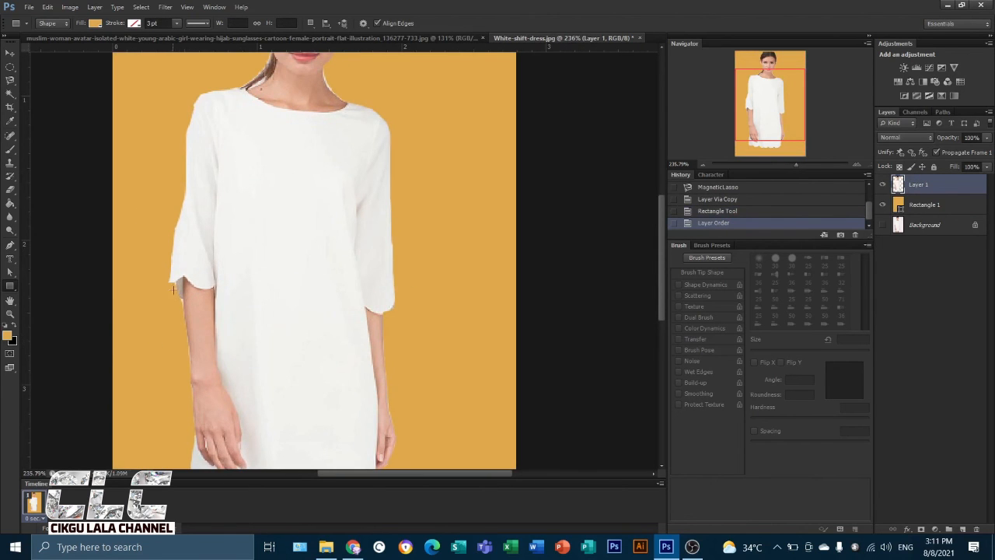
scroll(179, 302, "up", 2)
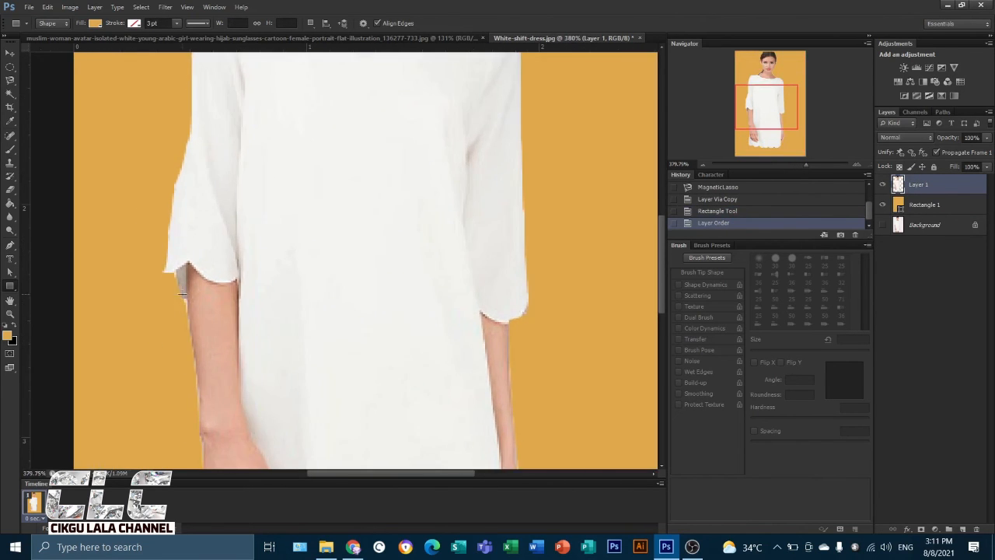
left_click_drag(787, 111, 783, 87)
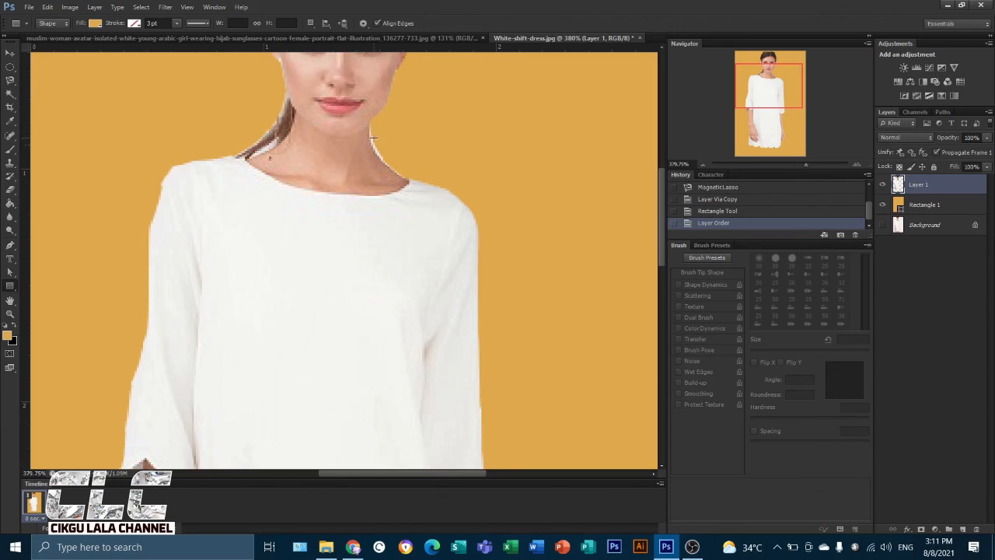
mouse_move(775, 88)
left_mouse_down()
mouse_move(778, 75)
mouse_move(785, 137)
mouse_move(779, 89)
mouse_move(767, 84)
left_mouse_up()
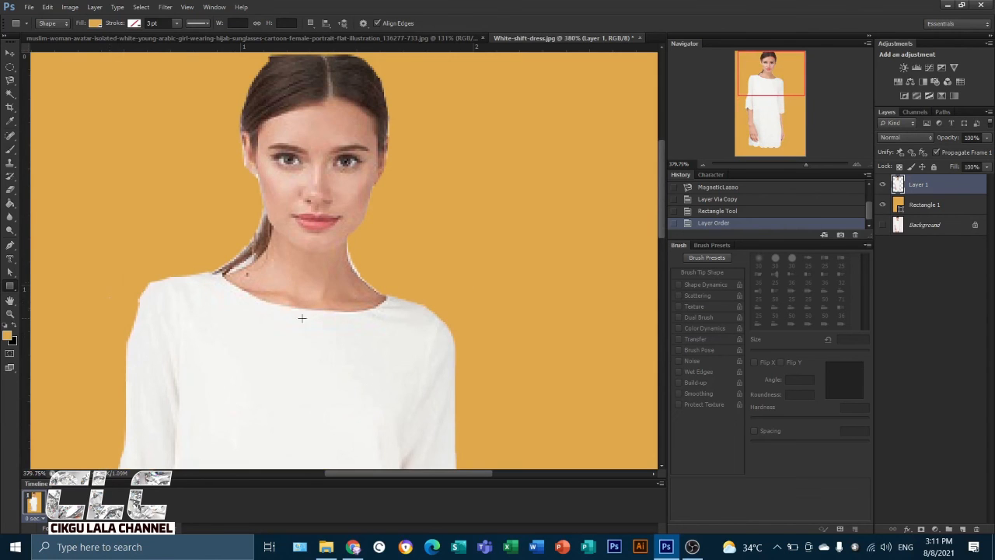
left_click_drag(775, 84, 774, 146)
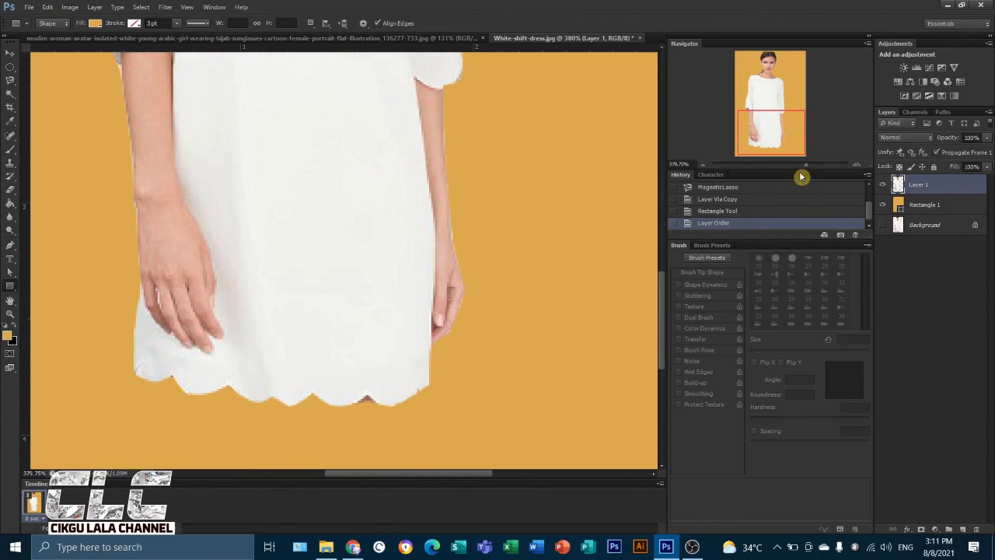
Step: Activate the Magnetic Lasso Tool from the lasso tool group and inspect the cutout's head and shoulders
left_click(11, 70)
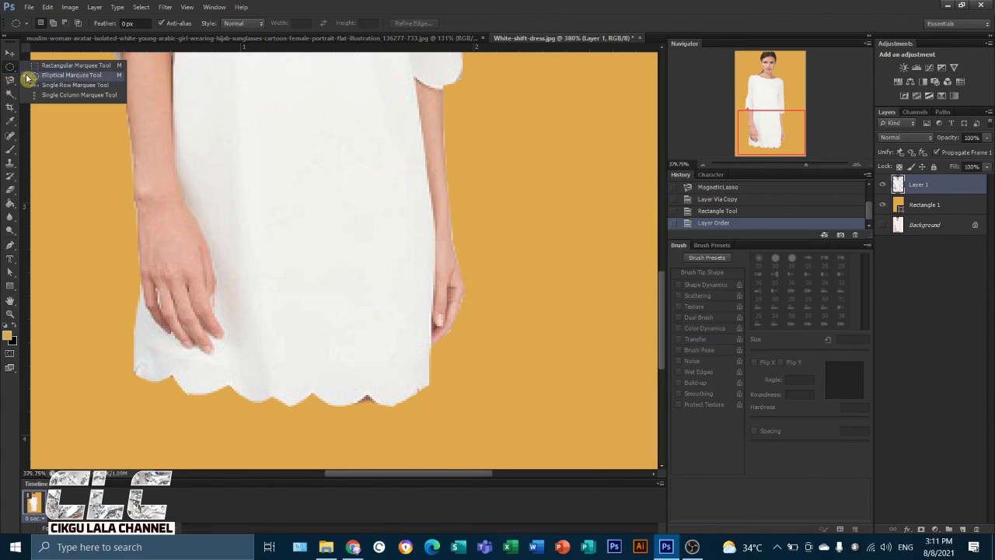
left_click(10, 80)
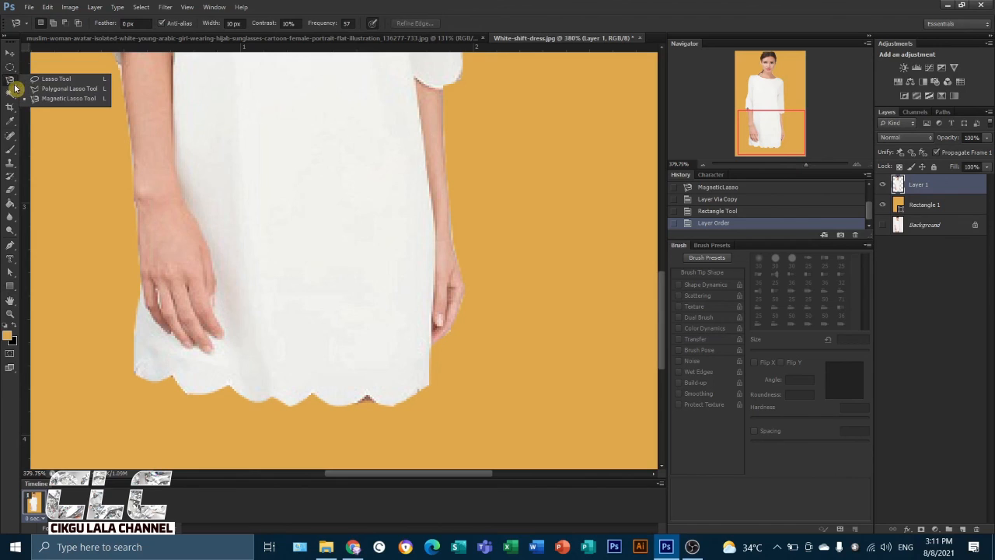
left_click(61, 101)
left_click_drag(755, 137, 773, 68)
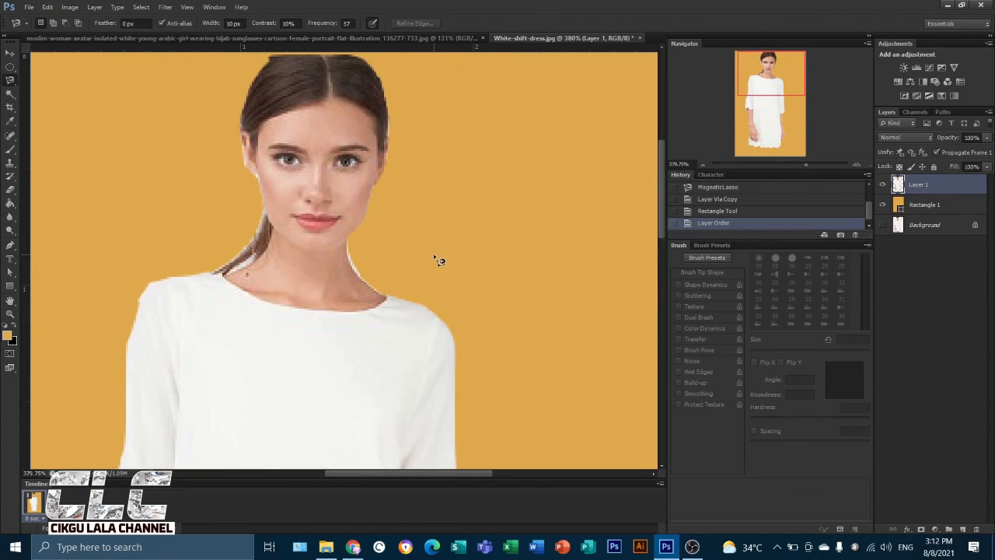